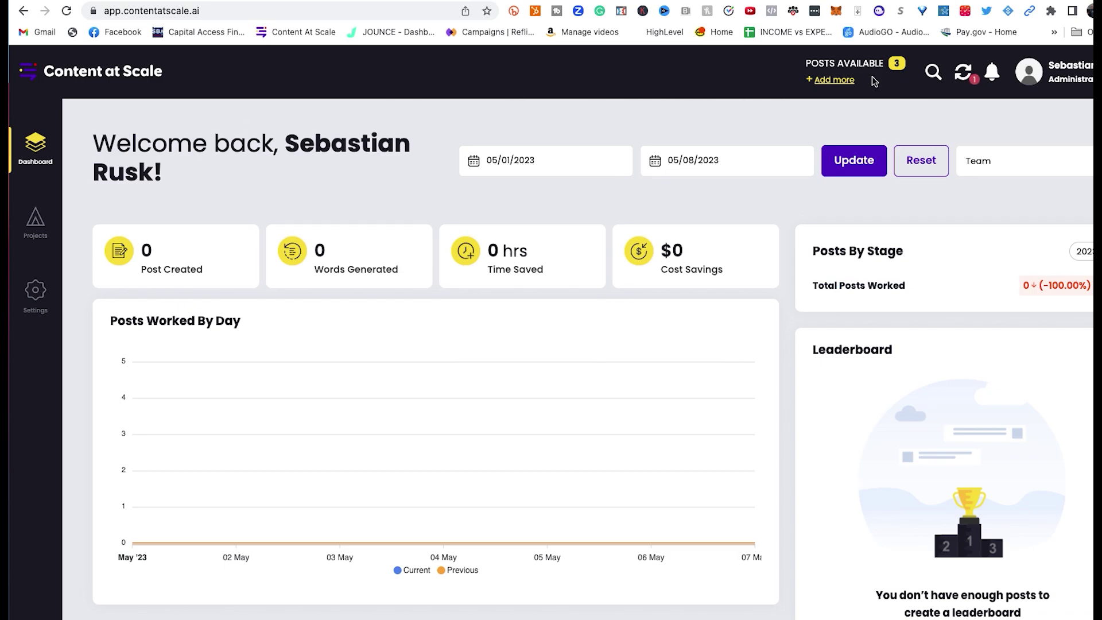
Step: Go to the Projects list and open a blank Create Project form
{"action": "left_click", "coordinate": [23, 233]}
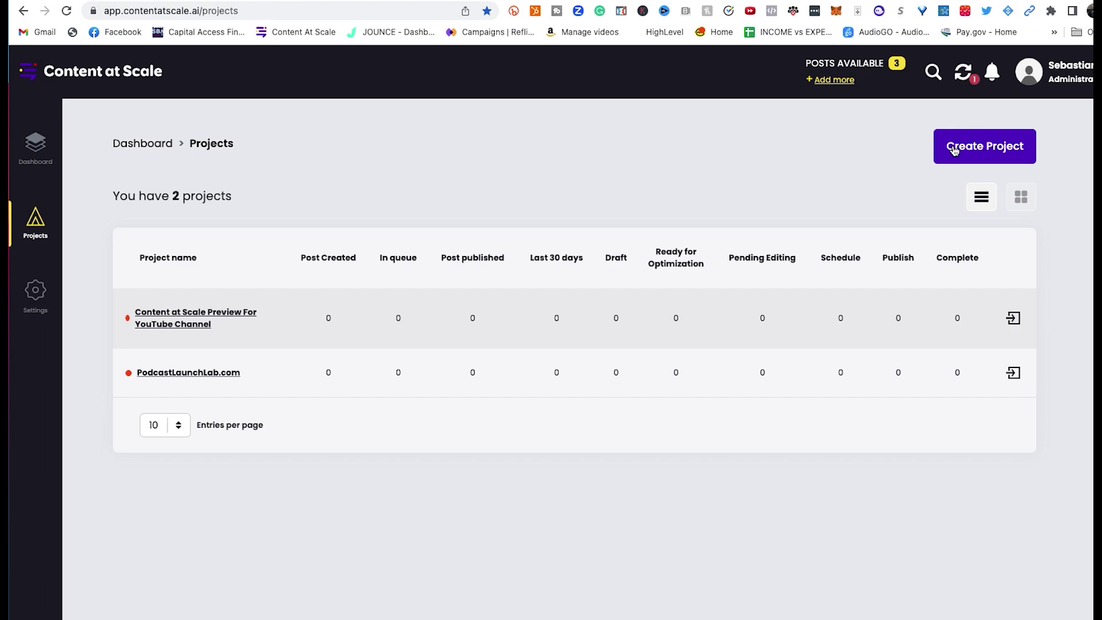
{"action": "left_click", "coordinate": [954, 150]}
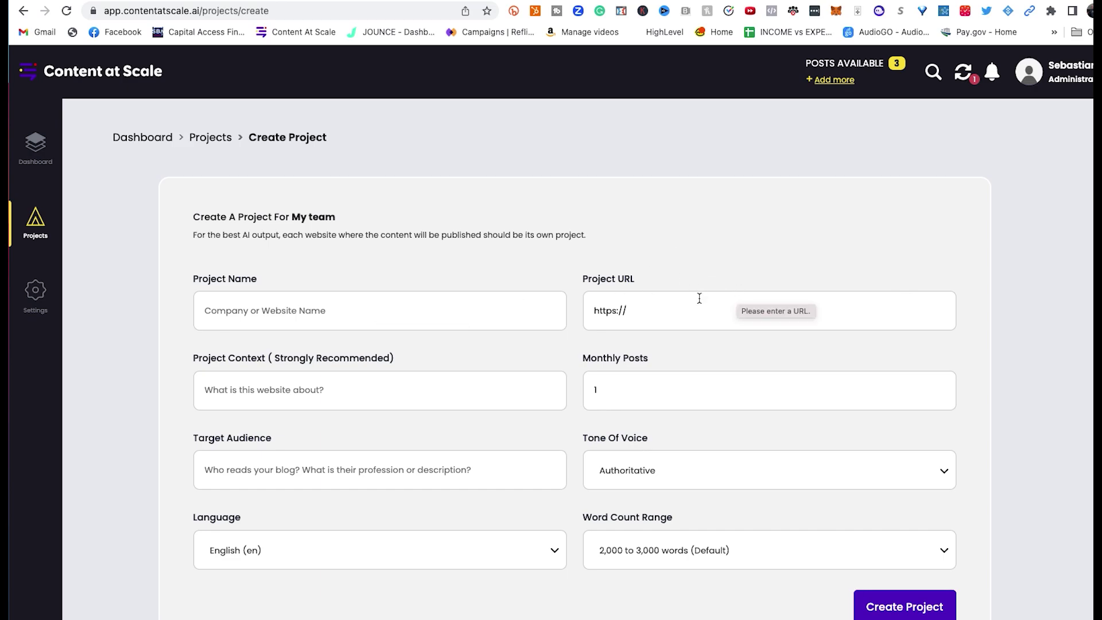
{"action": "left_click", "coordinate": [333, 318]}
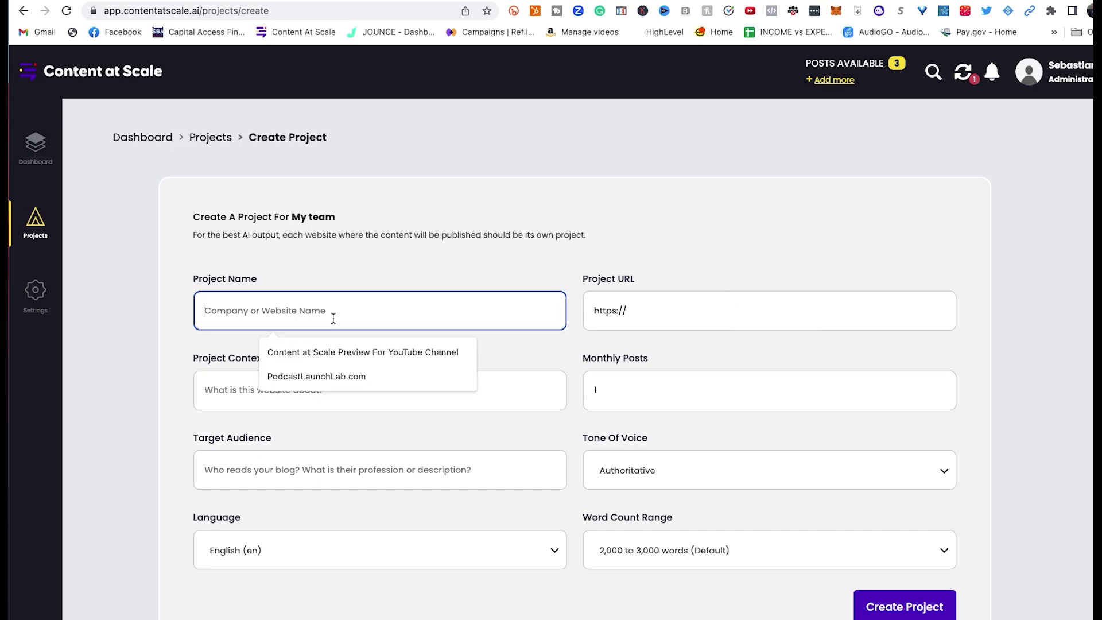
{"action": "left_click", "coordinate": [343, 376]}
{"action": "left_click", "coordinate": [719, 313]}
{"action": "left_click", "coordinate": [725, 376]}
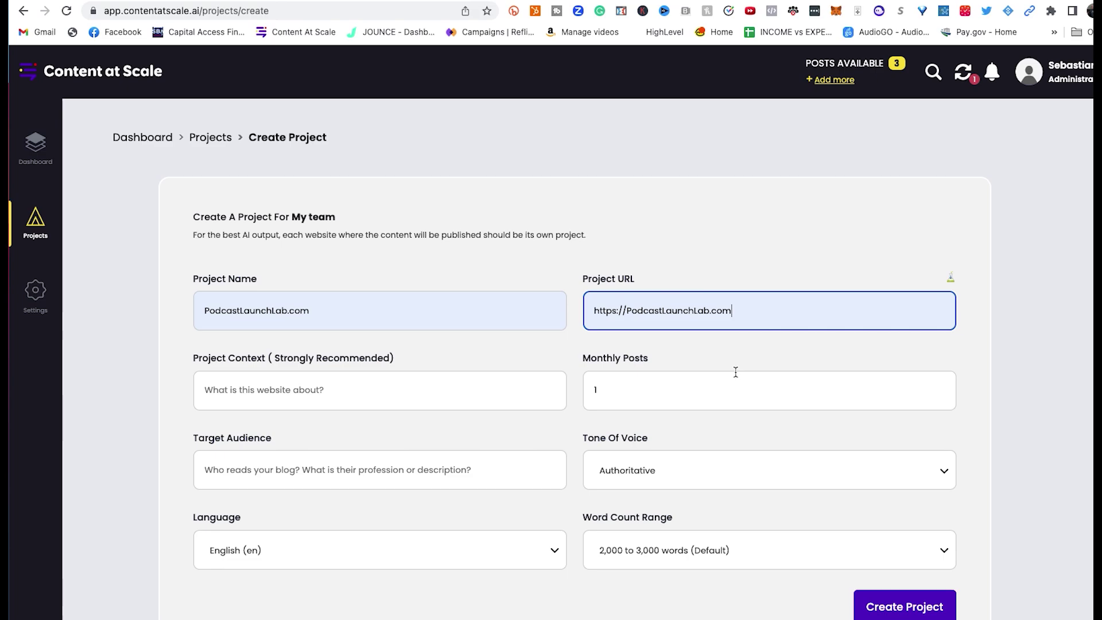
Step: Fill in the saved AI podcast project context description and review it
{"action": "scroll", "coordinate": [397, 368], "scroll_direction": "down", "scroll_amount": 1}
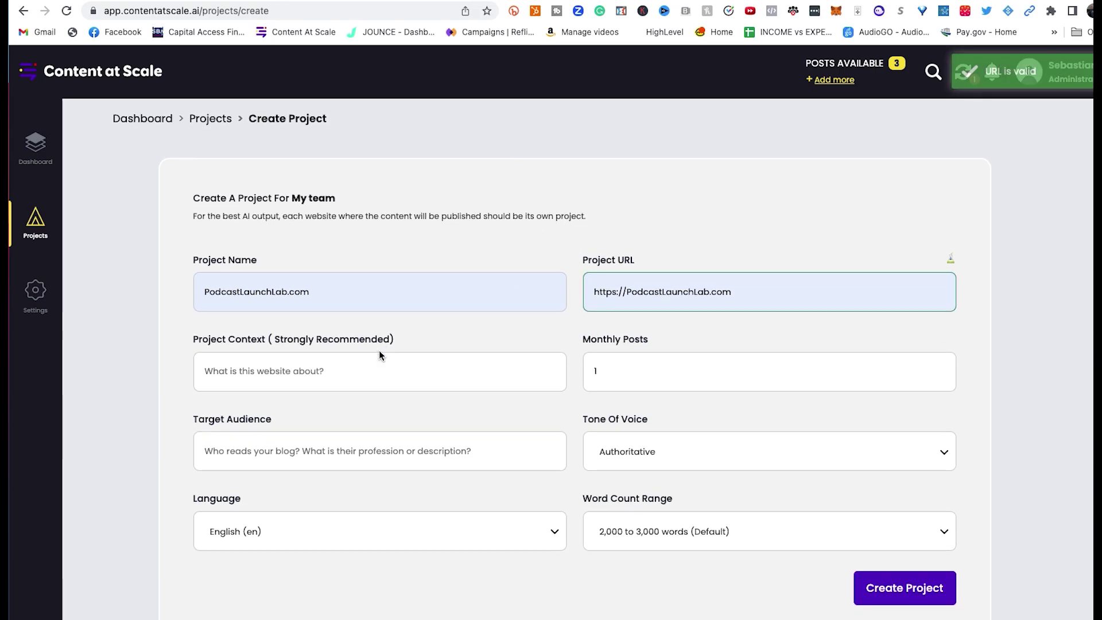
{"action": "left_click", "coordinate": [326, 363]}
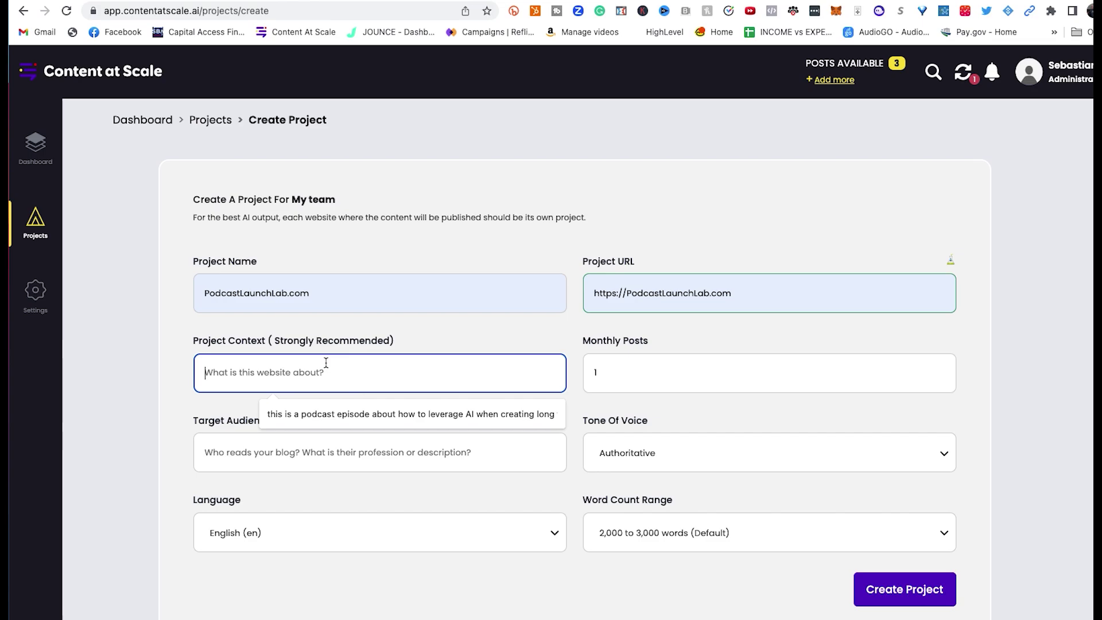
{"action": "left_click", "coordinate": [371, 422]}
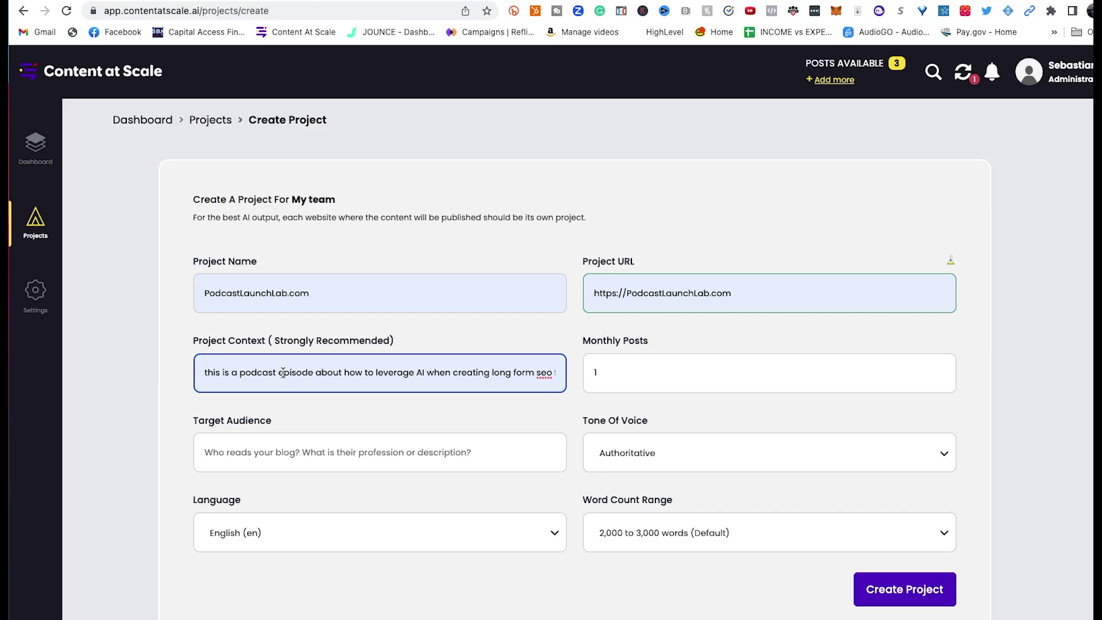
{"action": "left_click_drag", "start_coordinate": [283, 373], "coordinate": [539, 372]}
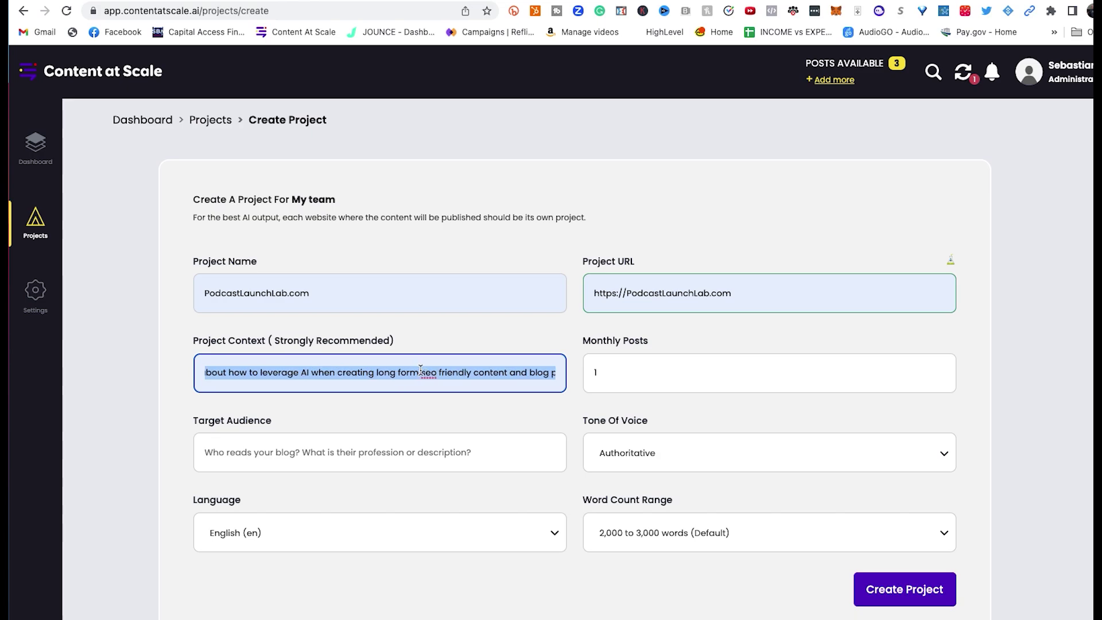
{"action": "left_click", "coordinate": [550, 342]}
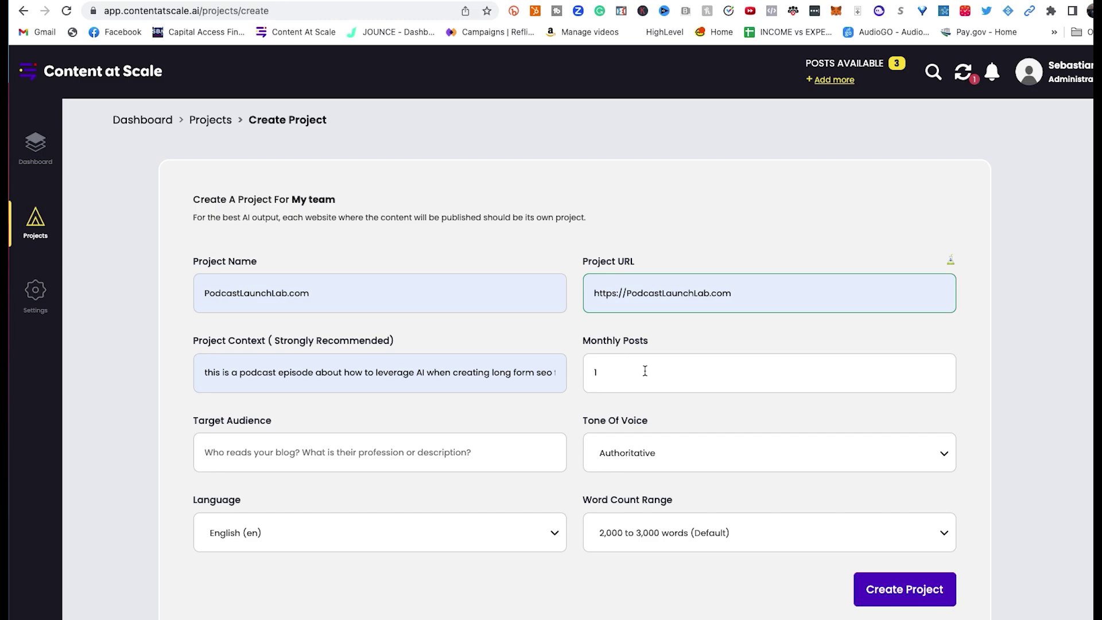
Step: Set the target audience to business owners, marketers and entrepreneurs, and keep the 2,000–3,000 word range
{"action": "left_click", "coordinate": [339, 458]}
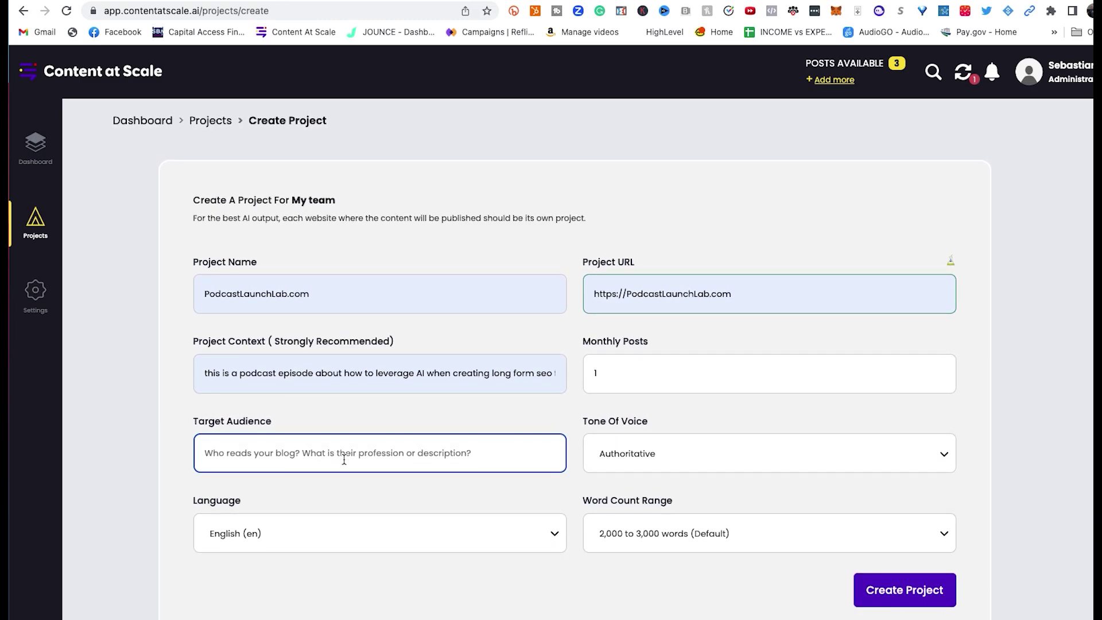
{"action": "left_click", "coordinate": [340, 495]}
{"action": "left_click", "coordinate": [547, 411]}
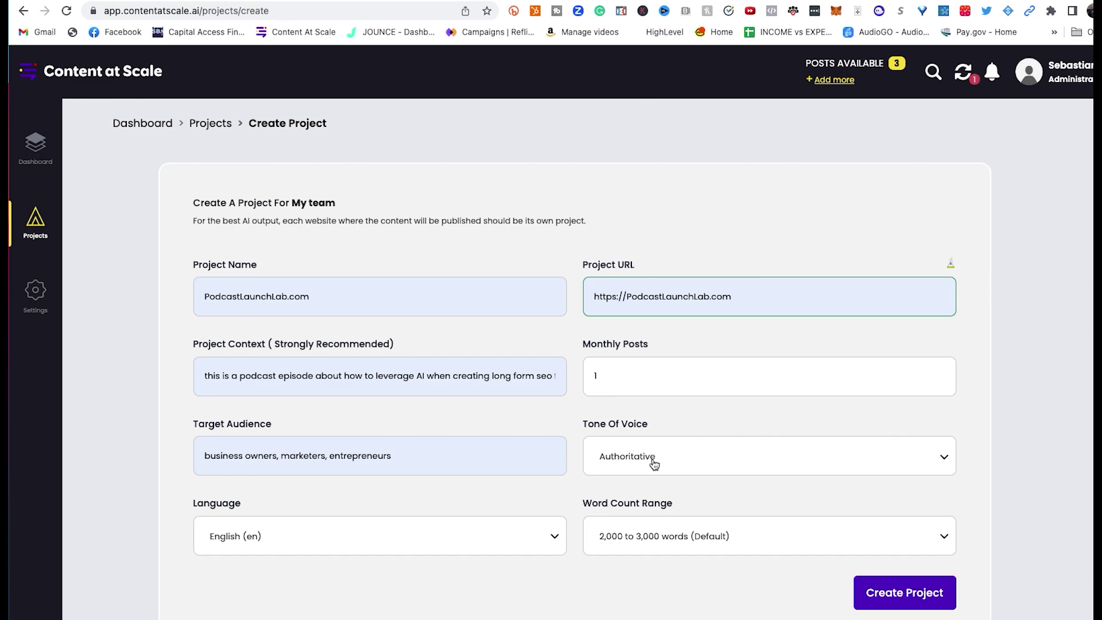
{"action": "scroll", "coordinate": [609, 436], "scroll_direction": "down", "scroll_amount": 1}
{"action": "scroll", "coordinate": [637, 454], "scroll_direction": "up", "scroll_amount": 1}
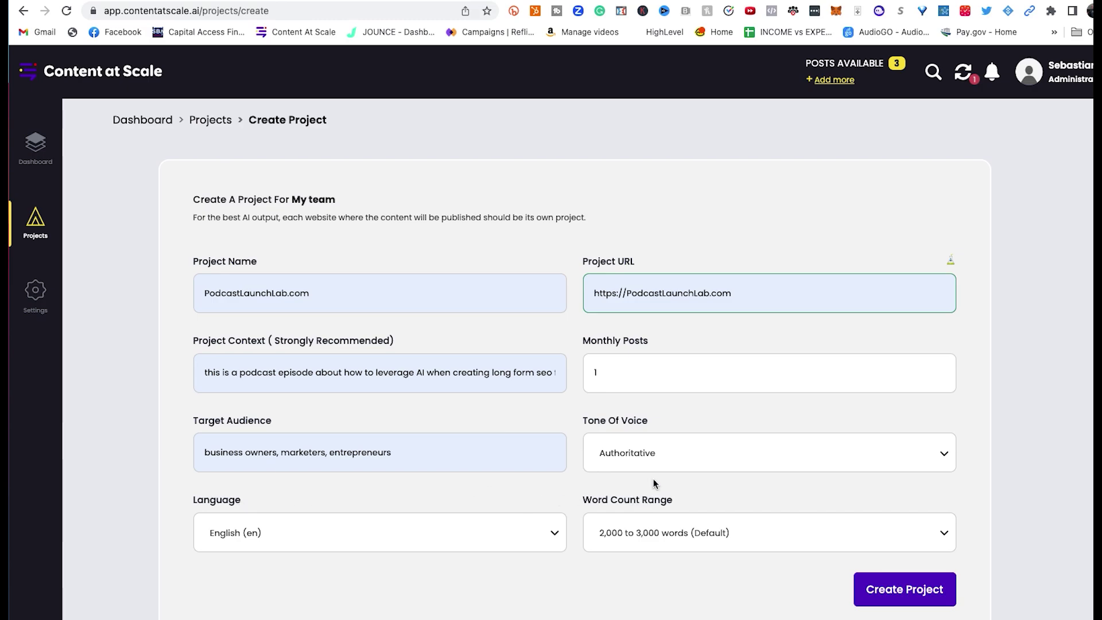
{"action": "left_click", "coordinate": [722, 533]}
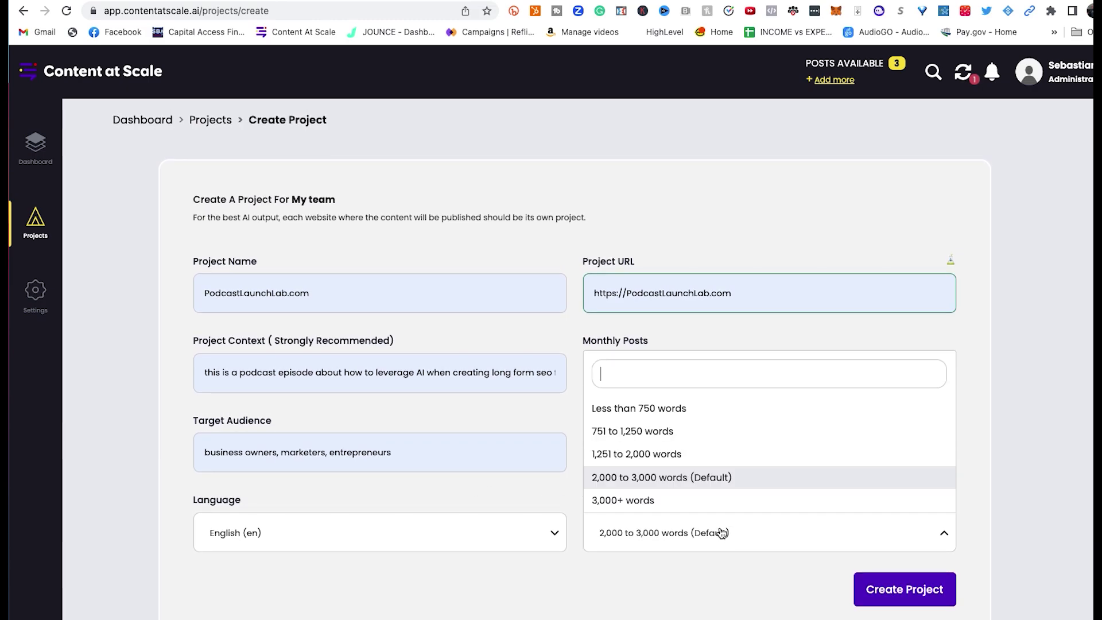
{"action": "left_click", "coordinate": [727, 478]}
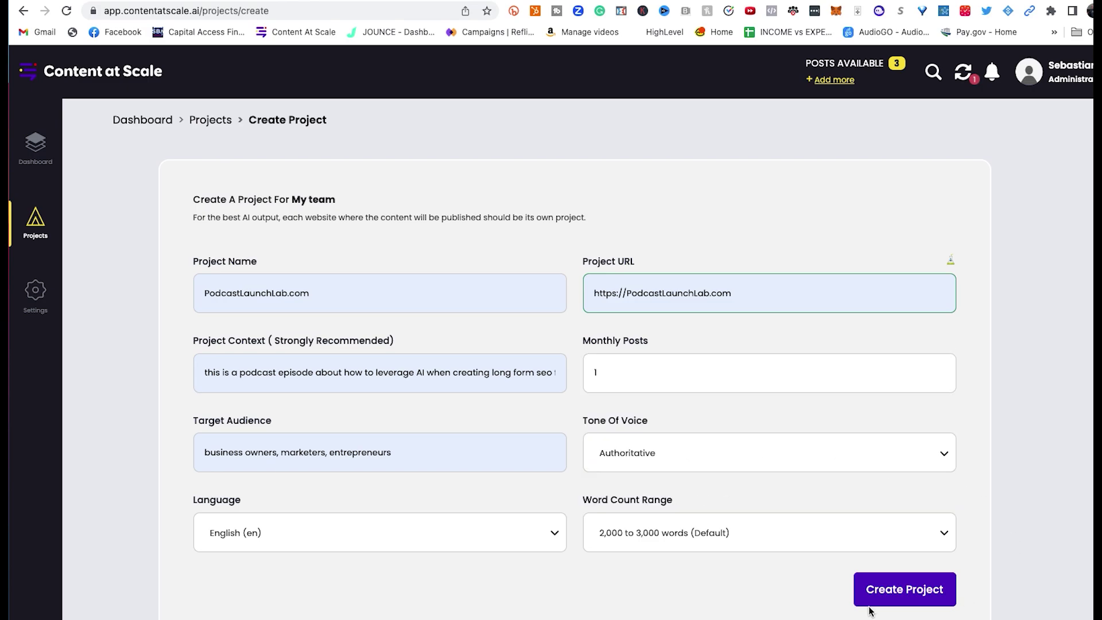
Step: Create the project, then open PodcastLaunchLab.com from Projects and start adding content
{"action": "left_click", "coordinate": [882, 592]}
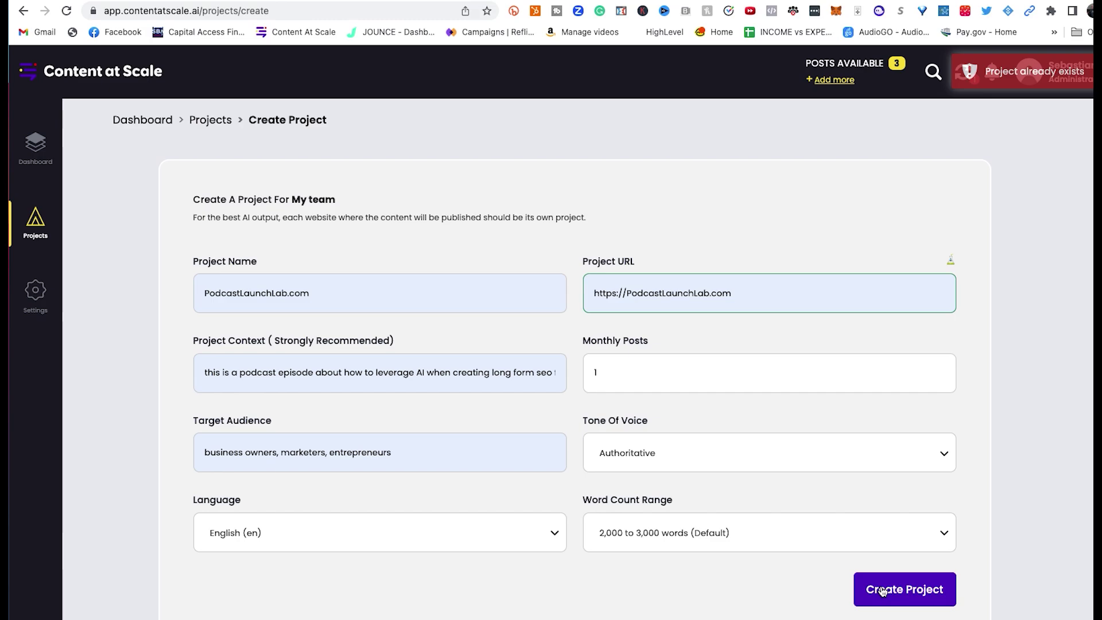
{"action": "left_click", "coordinate": [924, 594]}
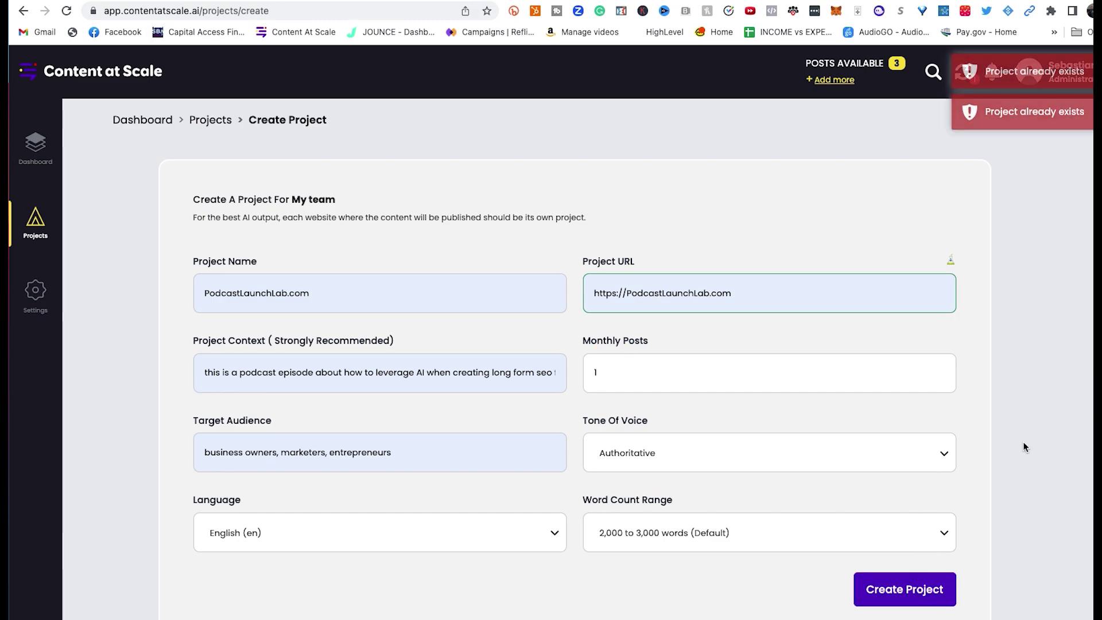
{"action": "left_click", "coordinate": [39, 224]}
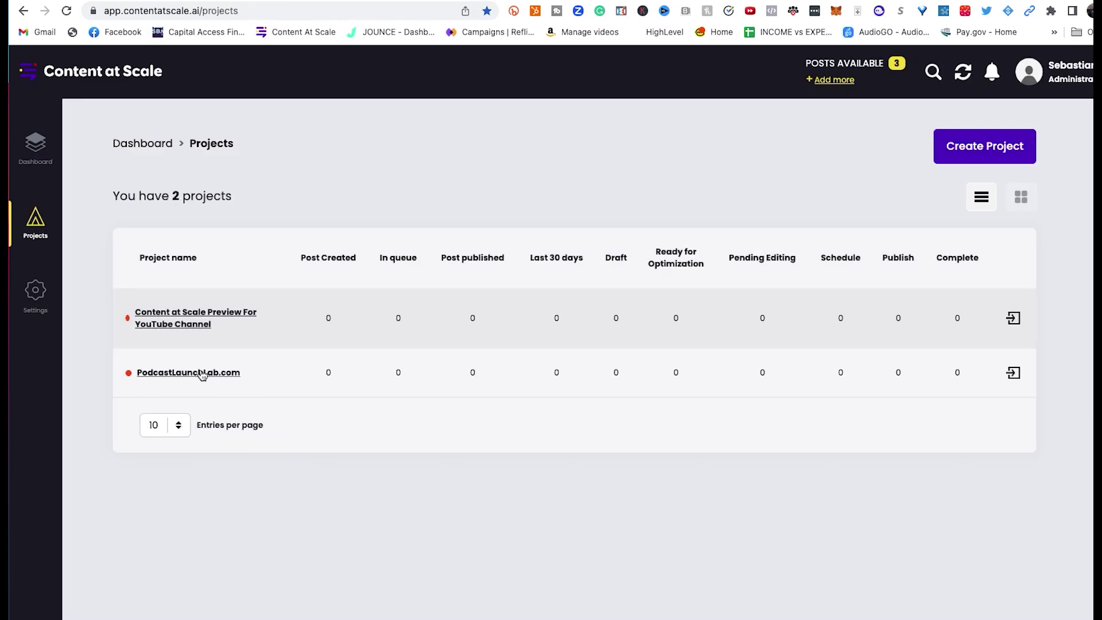
{"action": "left_click", "coordinate": [201, 374]}
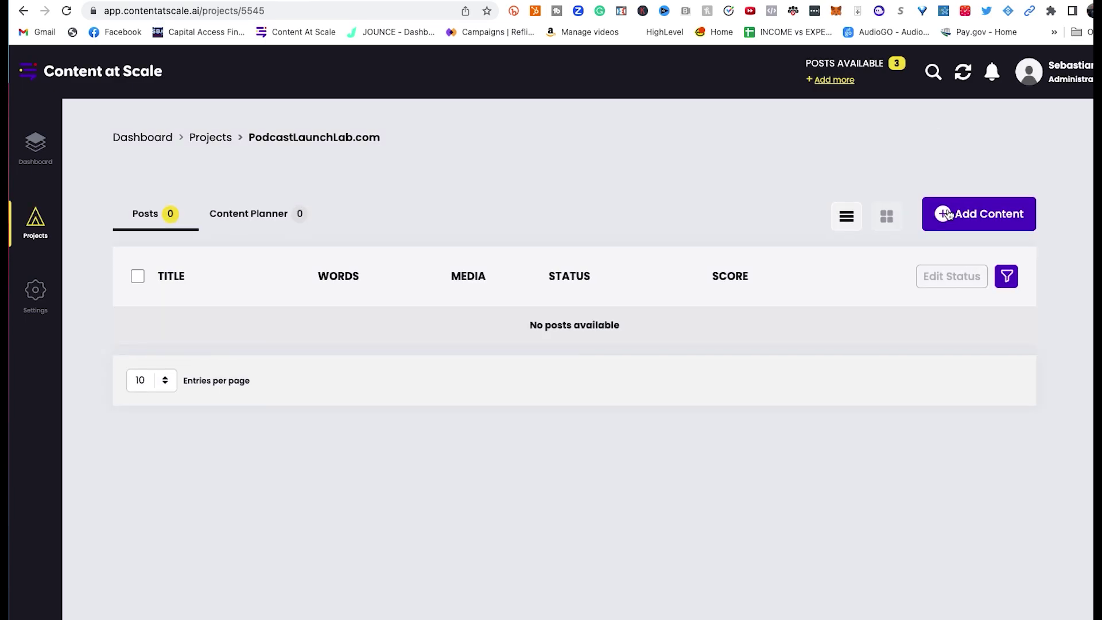
{"action": "left_click", "coordinate": [974, 220]}
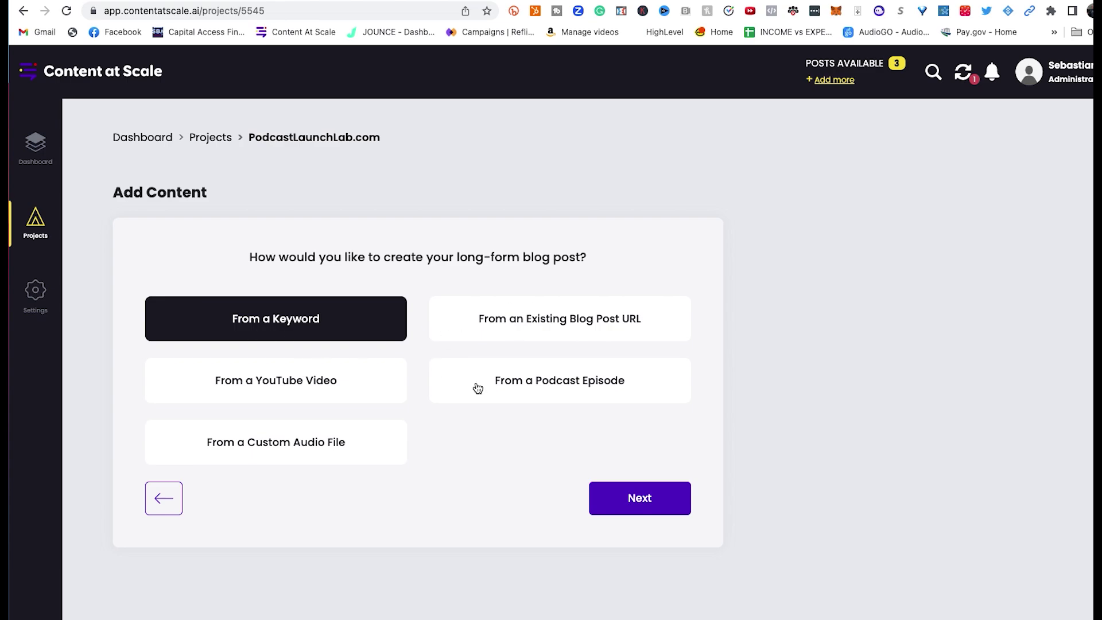
Step: Select 'From a Podcast Episode' as the post source and continue to the episode URL step
{"action": "left_click", "coordinate": [522, 392]}
{"action": "left_click", "coordinate": [649, 490]}
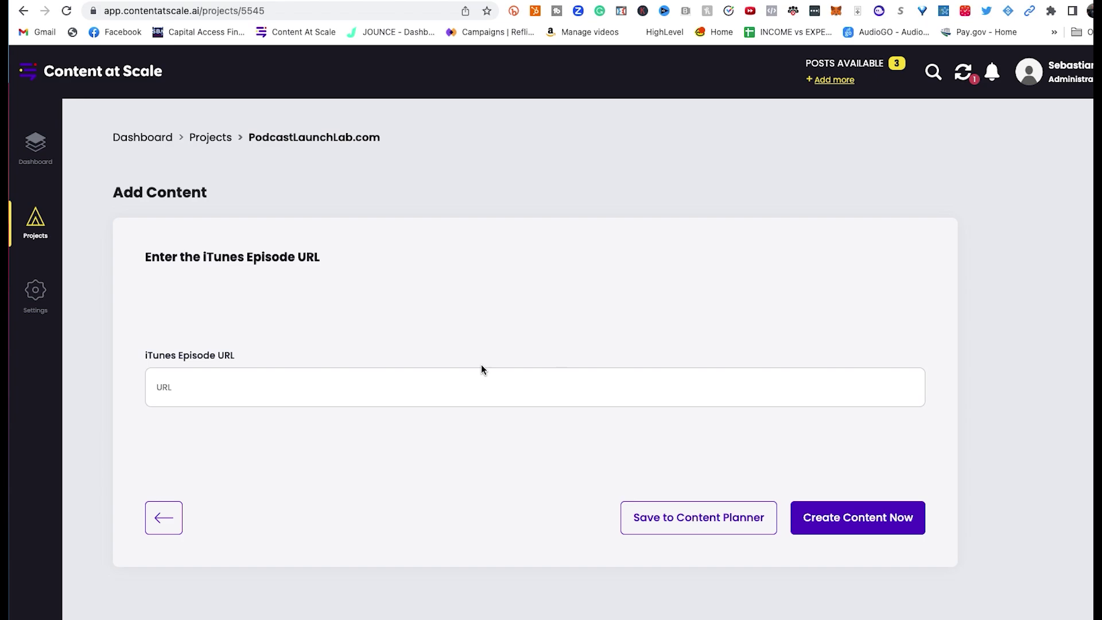
{"action": "mouse_move", "coordinate": [712, 617]}
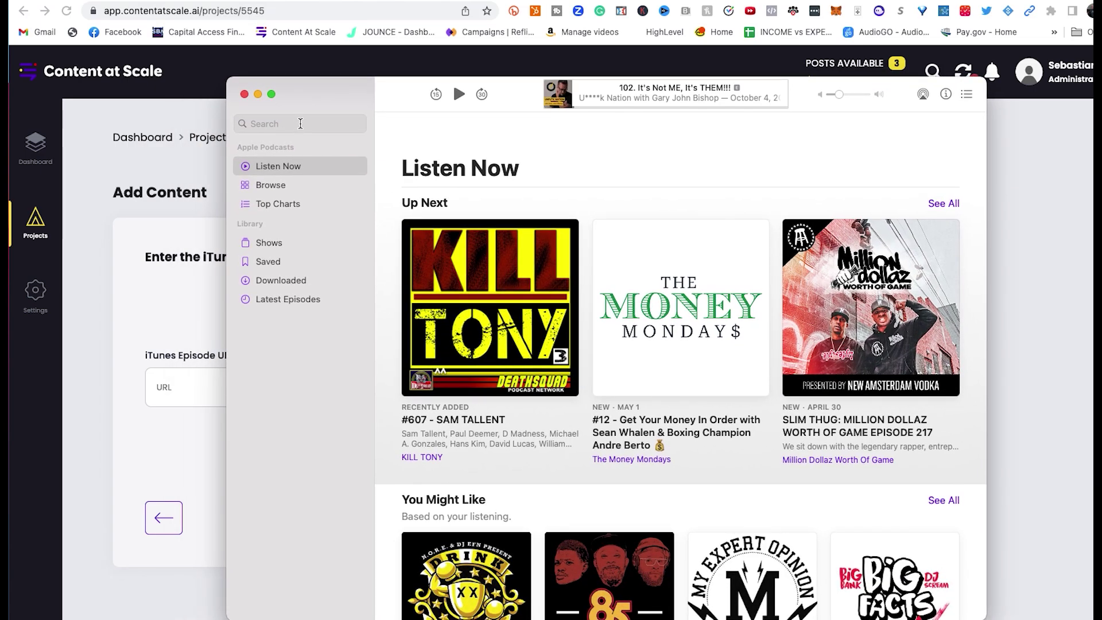
Step: Search Apple Podcasts for 'beyond the story podcast'
{"action": "left_click", "coordinate": [300, 124]}
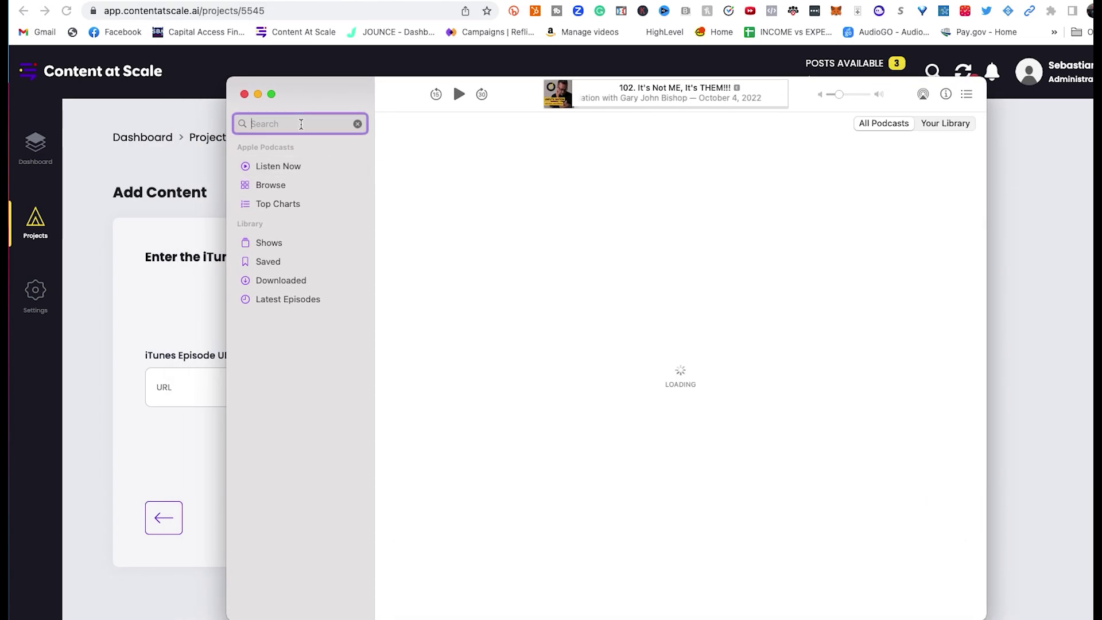
{"action": "type", "text": "beyond the story "}
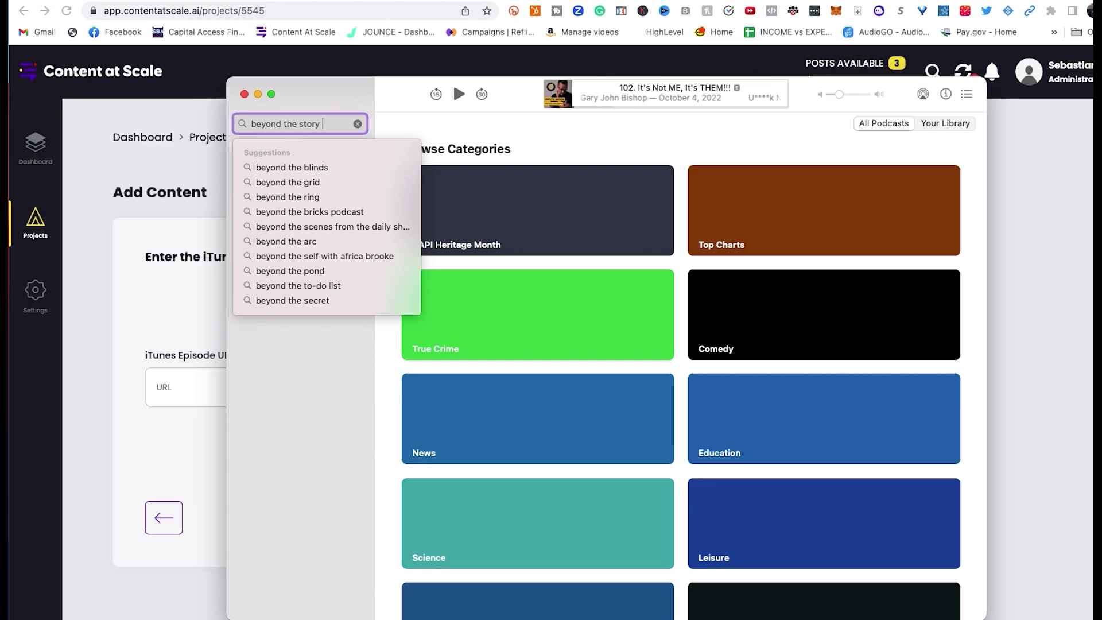
{"action": "type", "text": "podcast"}
{"action": "key", "text": "Return"}
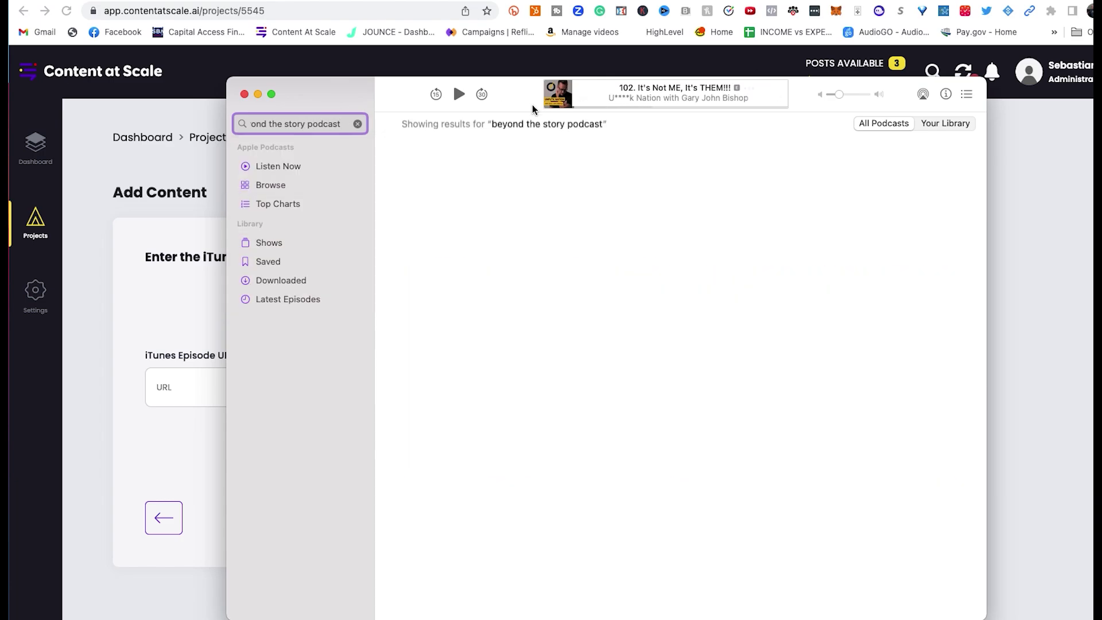
{"action": "key", "text": "ctrl+Up"}
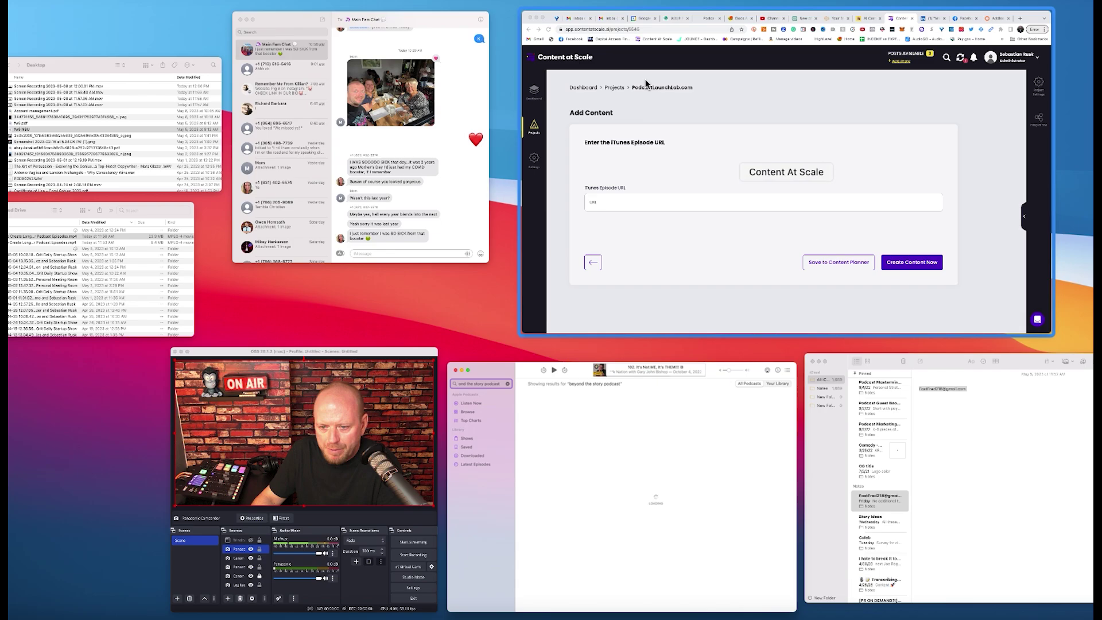
{"action": "left_click", "coordinate": [646, 84]}
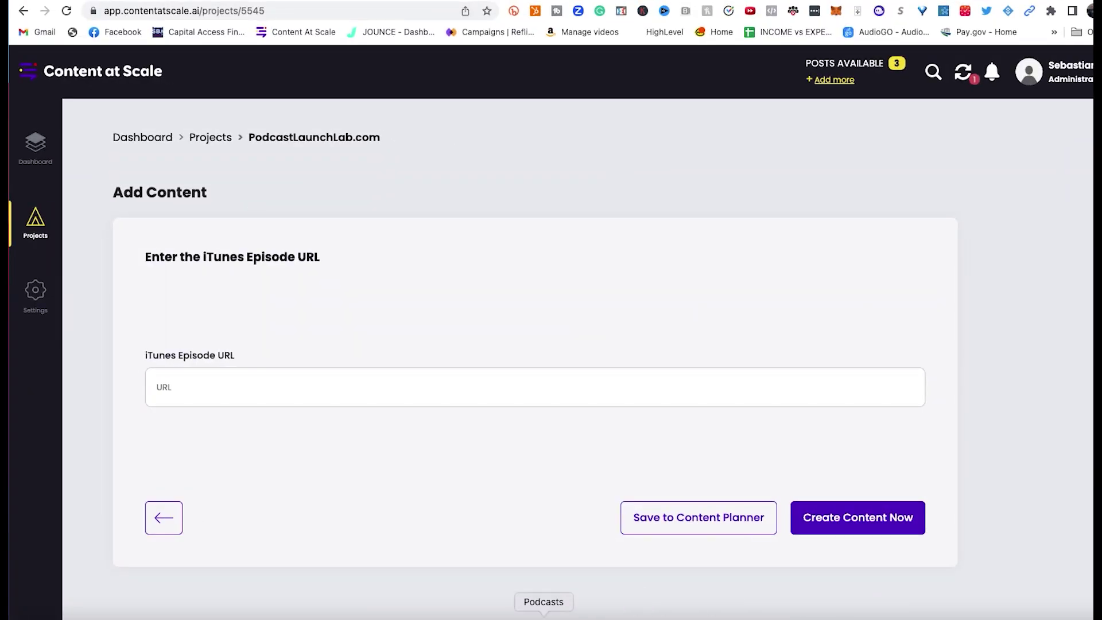
Step: Open Beyond The Story episode 170 on AI long-form SEO, copy its link, and return to the browser
{"action": "left_click", "coordinate": [544, 614]}
{"action": "left_click", "coordinate": [579, 308]}
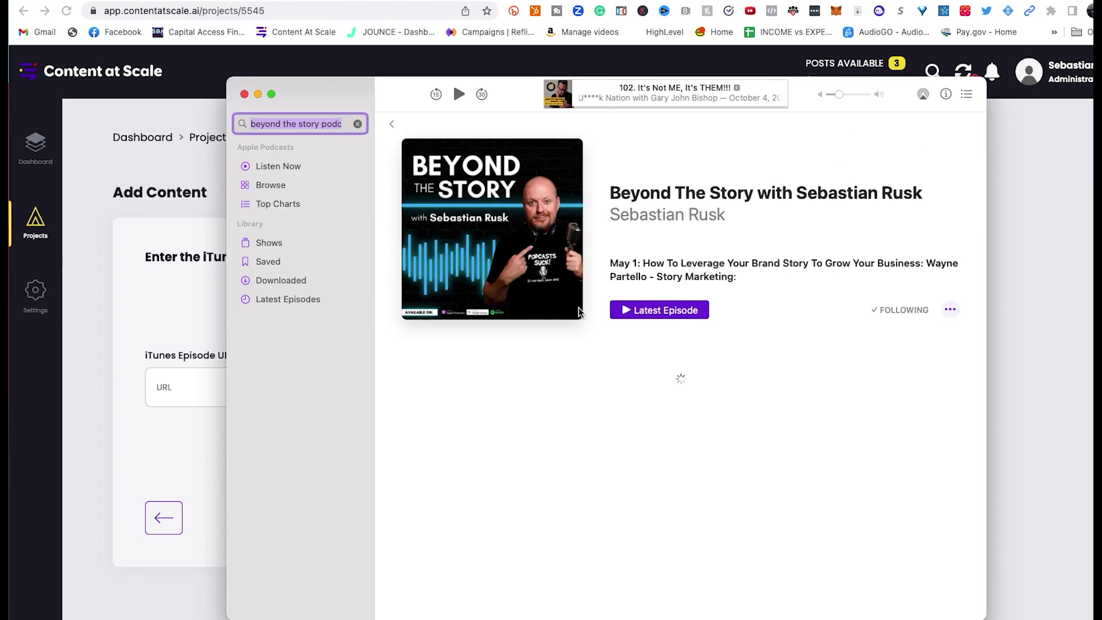
{"action": "scroll", "coordinate": [550, 410], "scroll_direction": "down", "scroll_amount": 2}
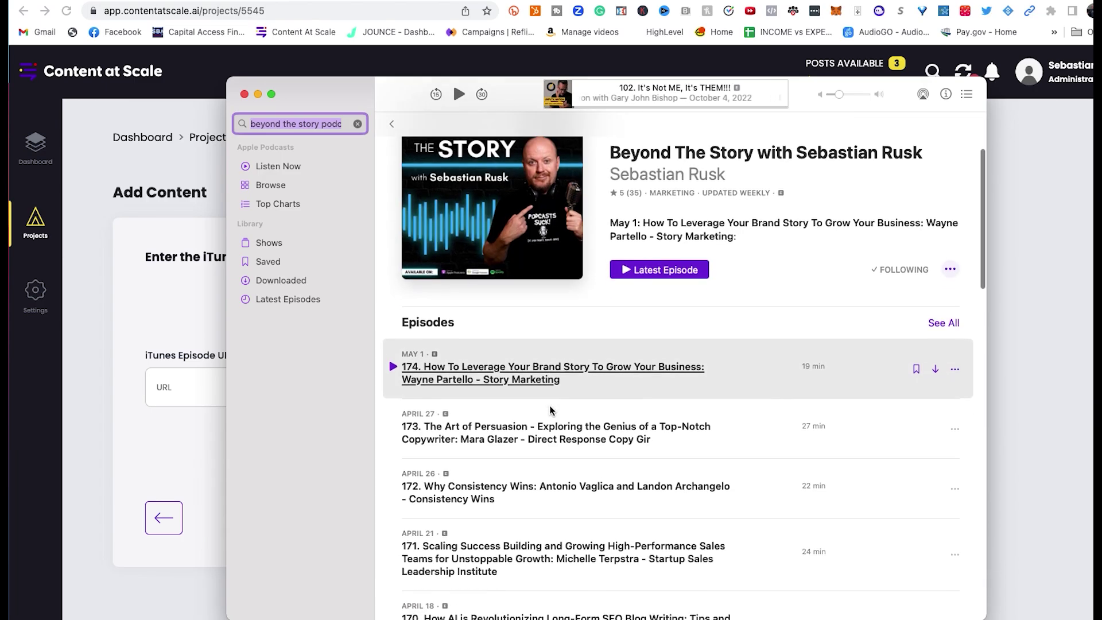
{"action": "scroll", "coordinate": [550, 410], "scroll_direction": "down", "scroll_amount": 6}
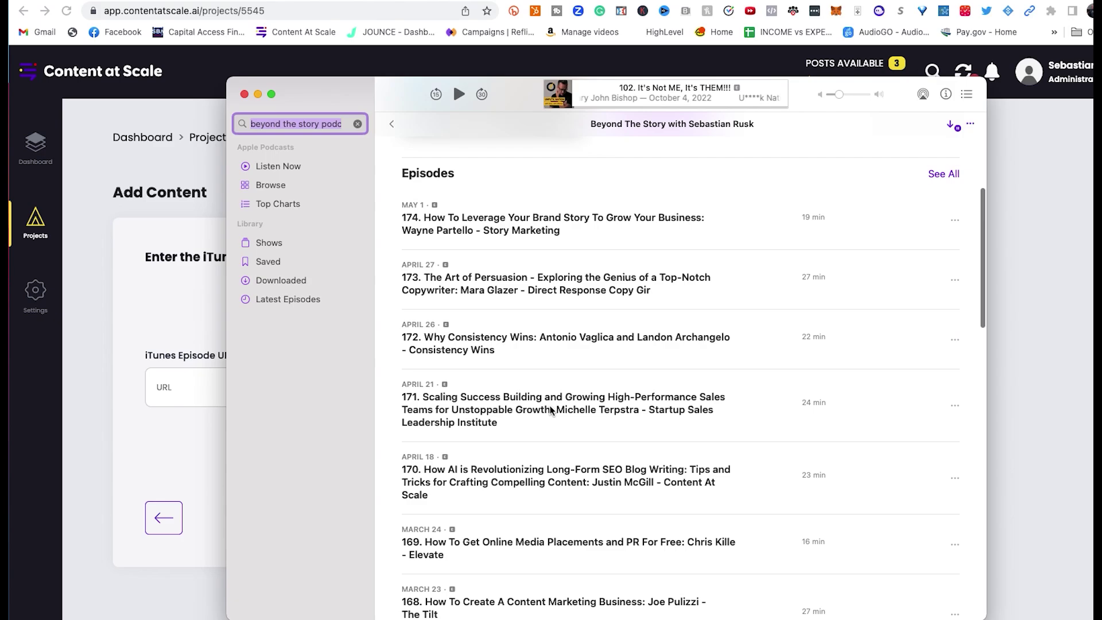
{"action": "scroll", "coordinate": [550, 410], "scroll_direction": "down", "scroll_amount": 3}
{"action": "left_click", "coordinate": [528, 395]}
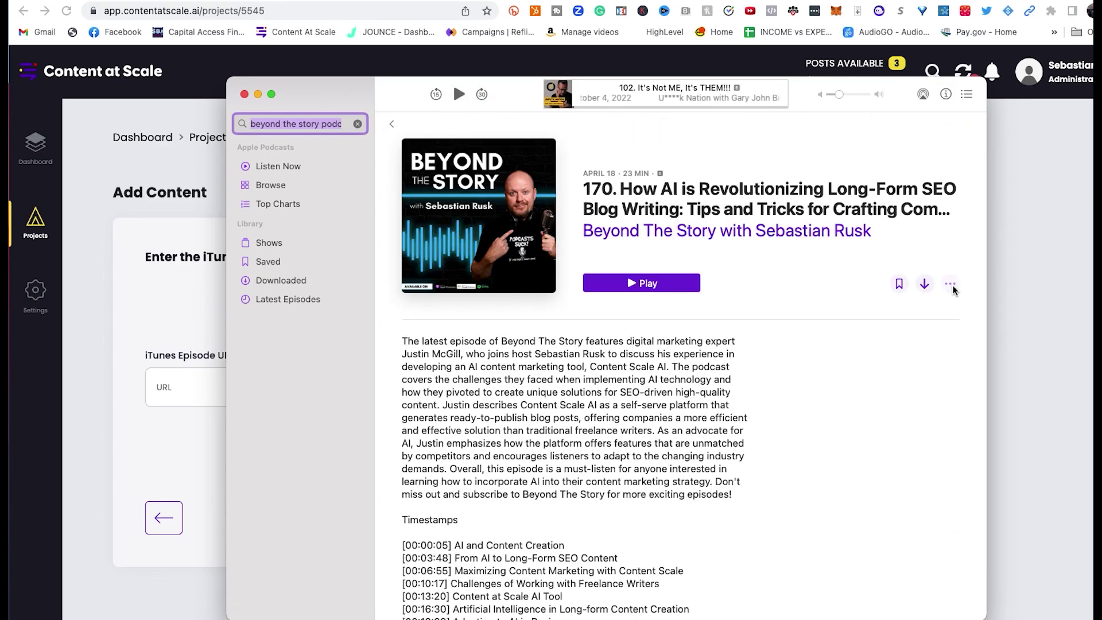
{"action": "left_click", "coordinate": [951, 285]}
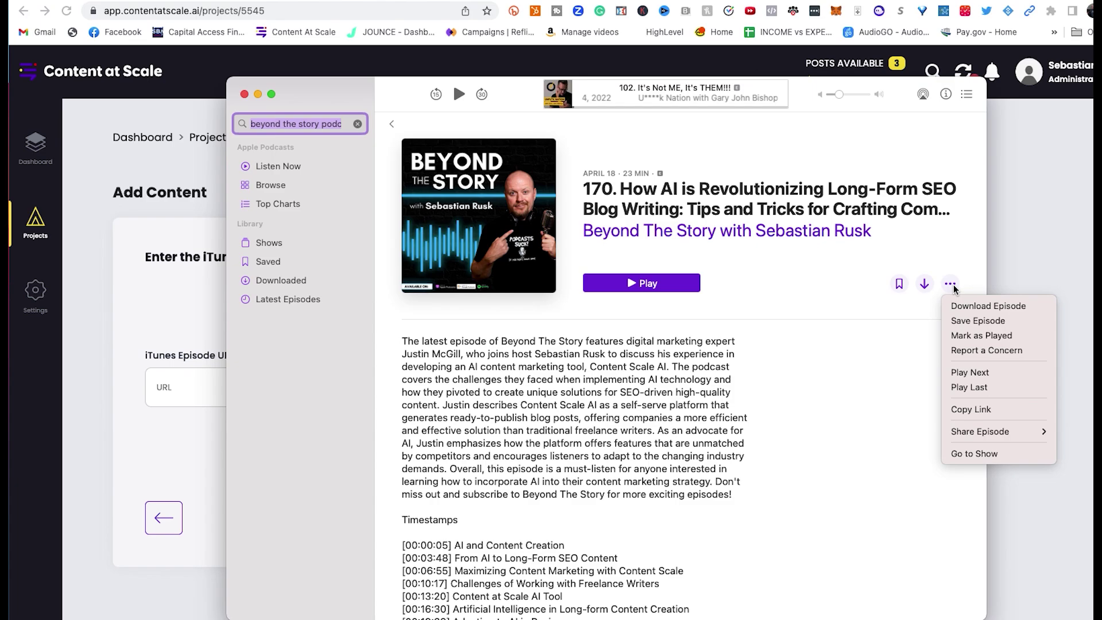
{"action": "left_click", "coordinate": [977, 410]}
{"action": "key", "text": "super+Tab"}
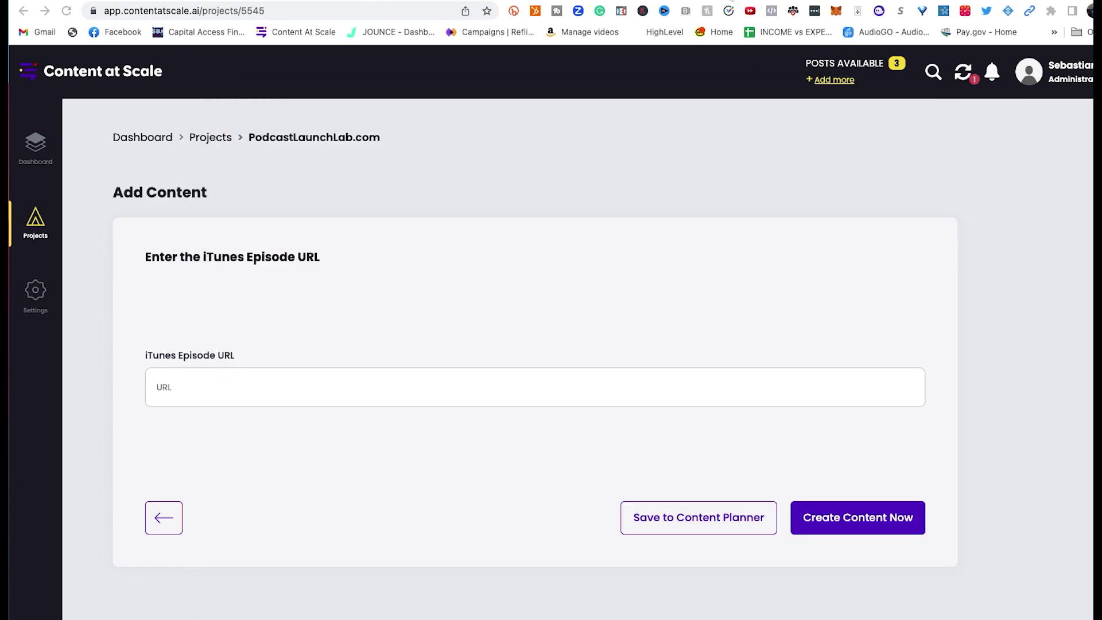
Step: Paste the episode 170 link as the iTunes Episode URL, create the content, and view the queued post
{"action": "key", "text": "super+grave"}
{"action": "left_click", "coordinate": [358, 385]}
{"action": "key", "text": "super+v"}
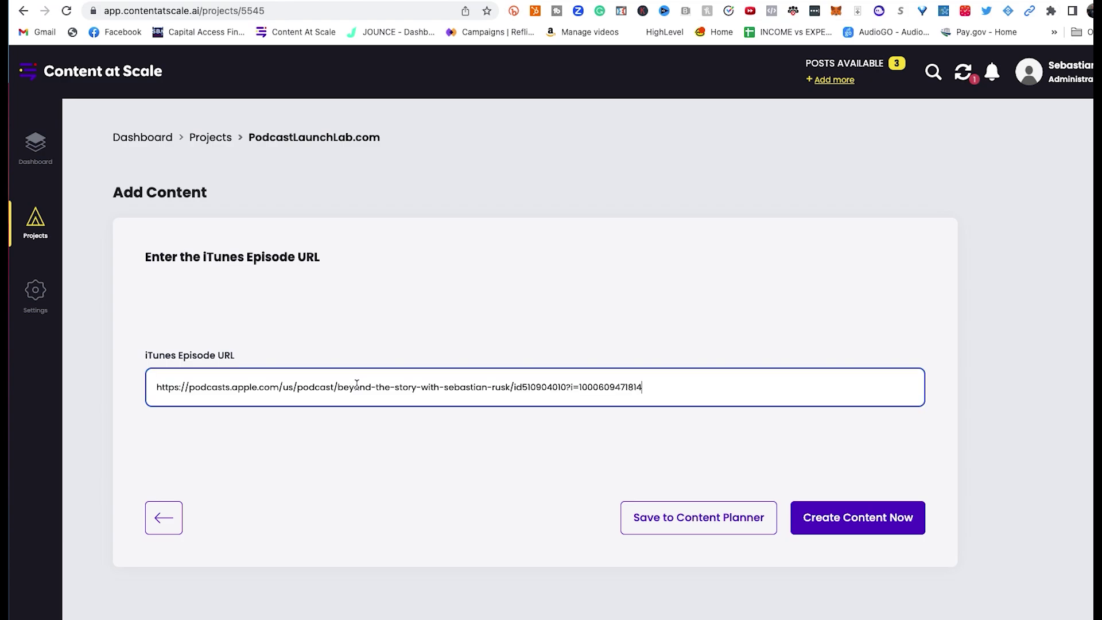
{"action": "left_click", "coordinate": [875, 516]}
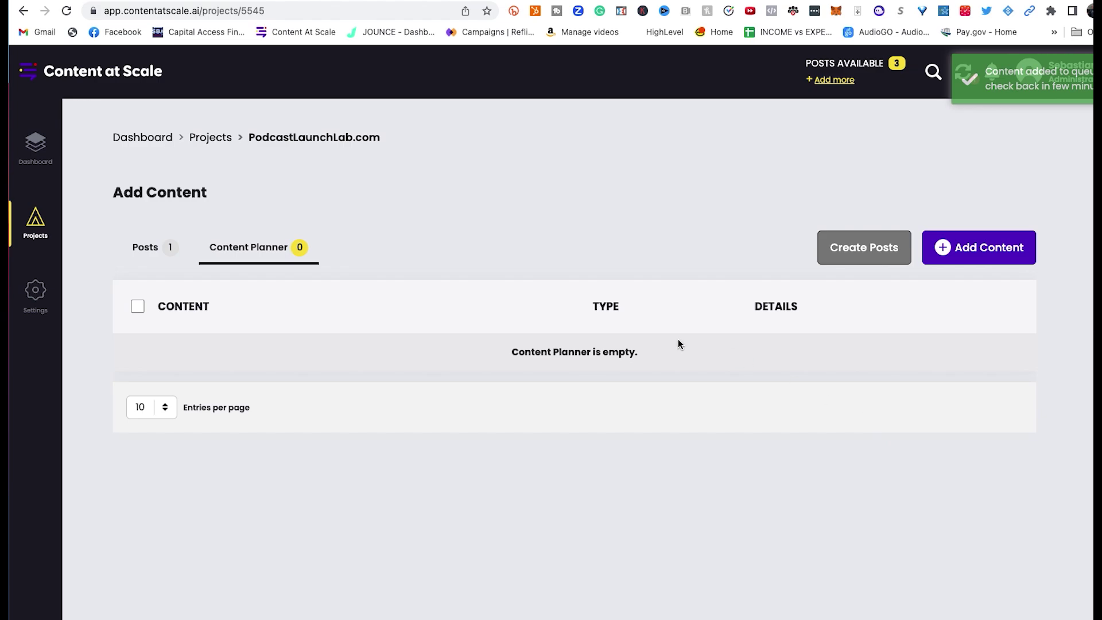
{"action": "left_click", "coordinate": [152, 249]}
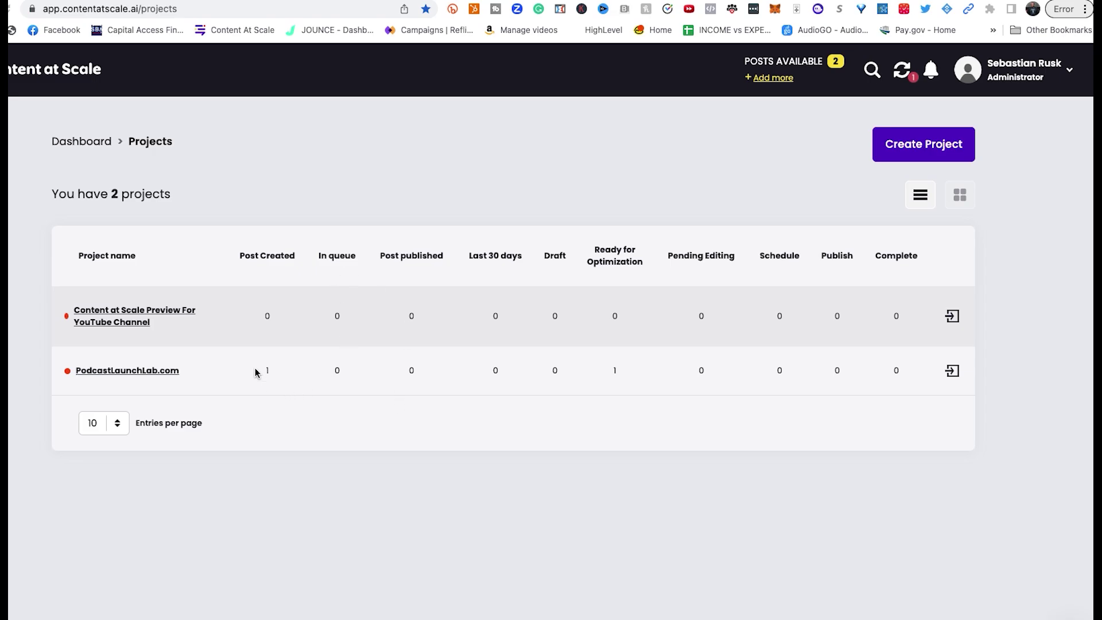
Step: Open 'Leveraging AI SEO Blog Writing for Podcast Content Success' from the PodcastLaunchLab.com project
{"action": "left_click", "coordinate": [117, 371]}
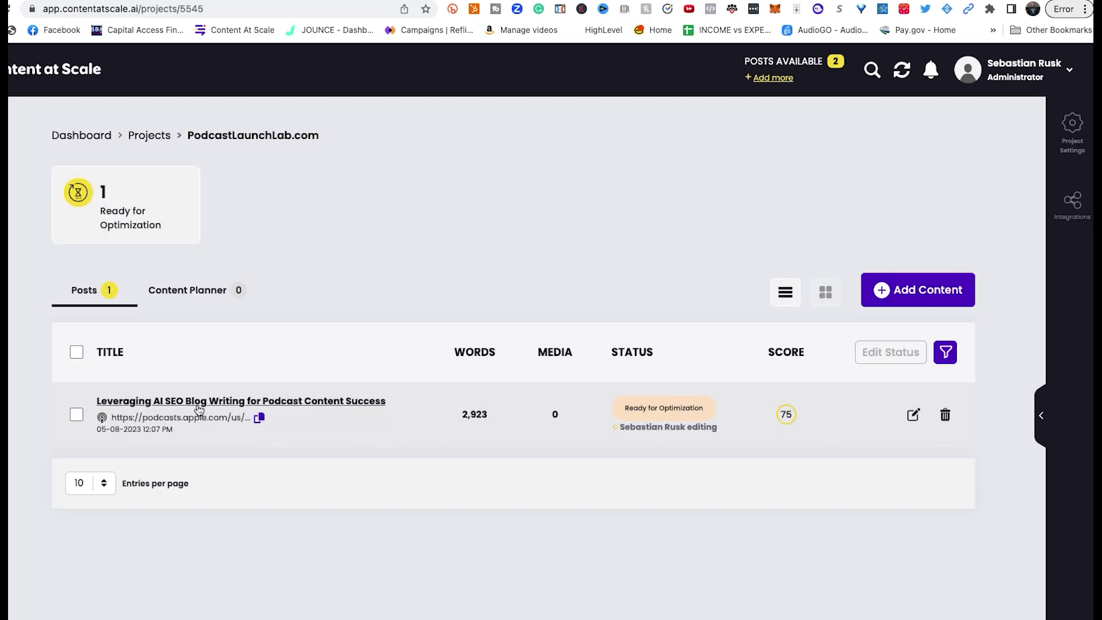
{"action": "left_click", "coordinate": [312, 401]}
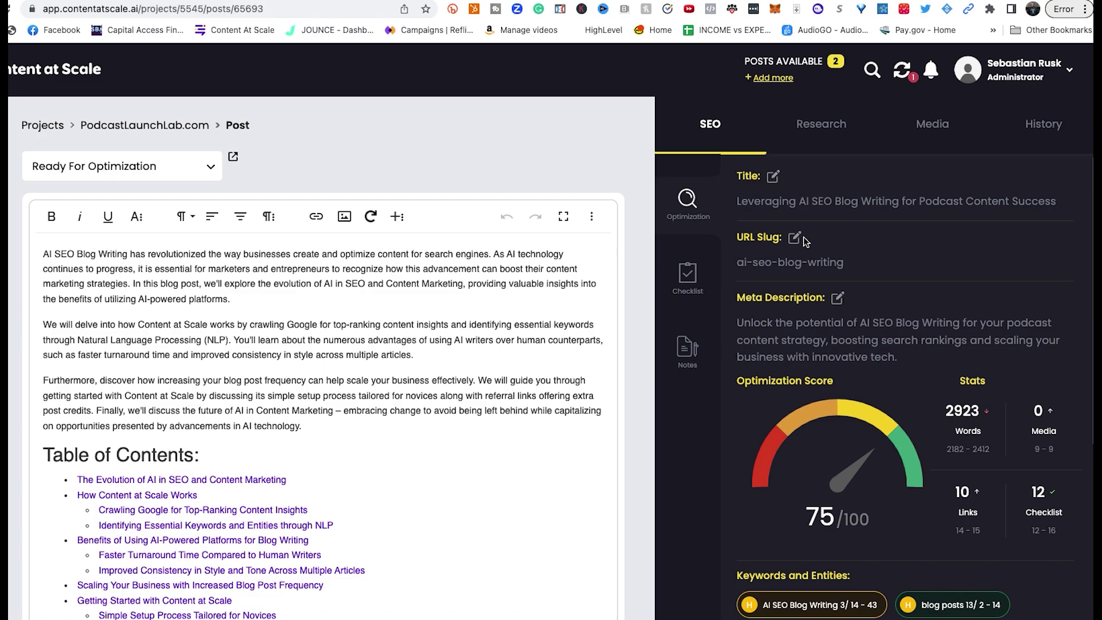
{"action": "scroll", "coordinate": [850, 345], "scroll_direction": "down", "scroll_amount": 3}
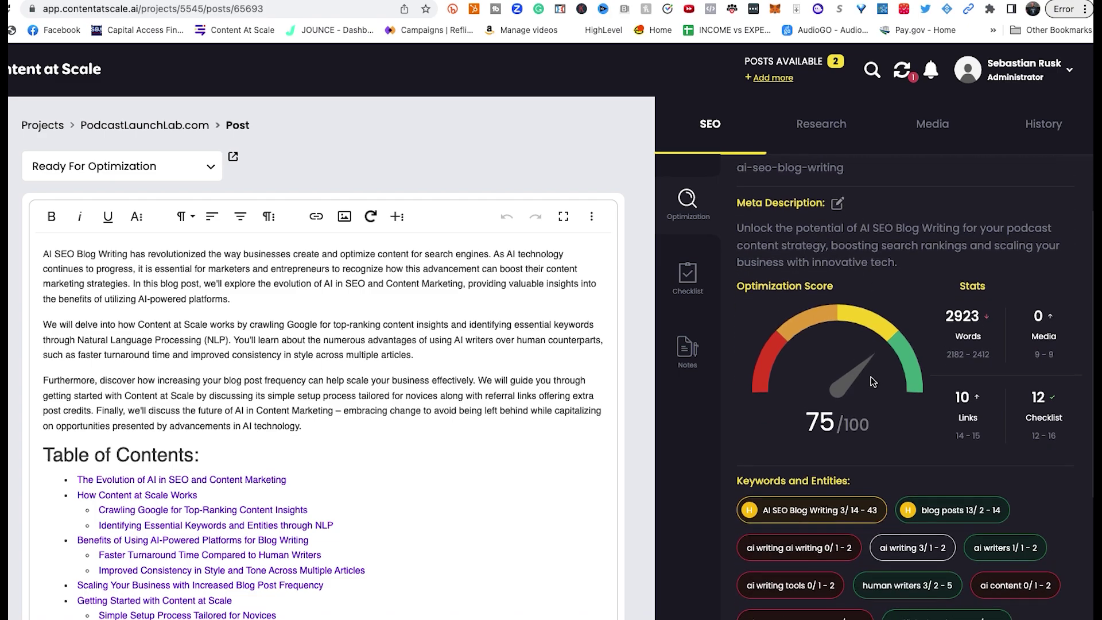
{"action": "scroll", "coordinate": [872, 382], "scroll_direction": "down", "scroll_amount": 3}
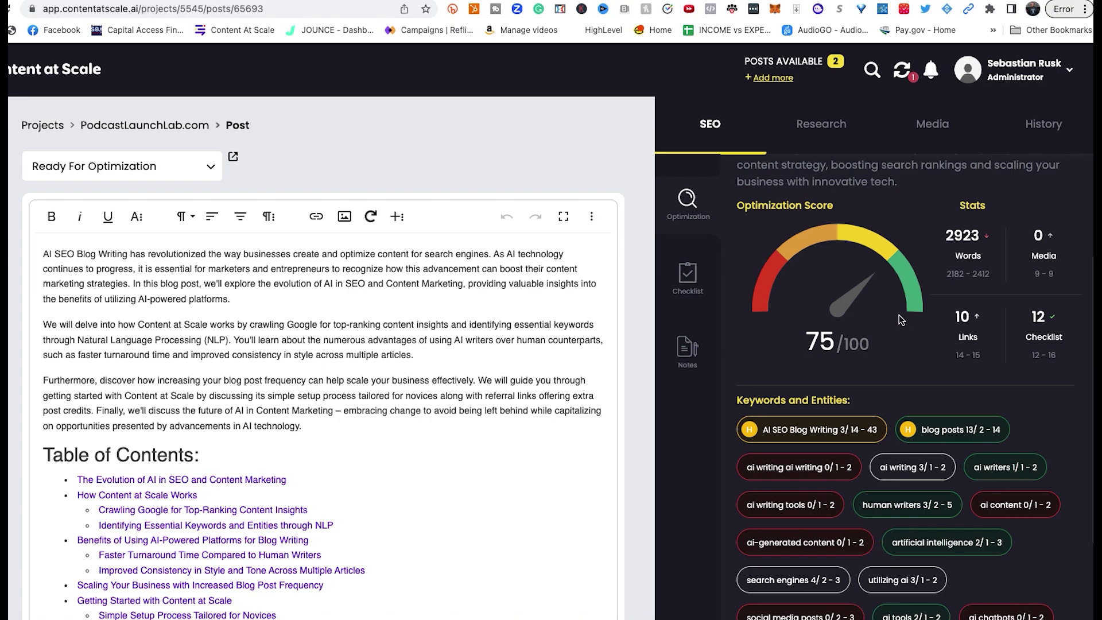
{"action": "scroll", "coordinate": [925, 373], "scroll_direction": "down", "scroll_amount": 3}
{"action": "scroll", "coordinate": [924, 376], "scroll_direction": "down", "scroll_amount": 1}
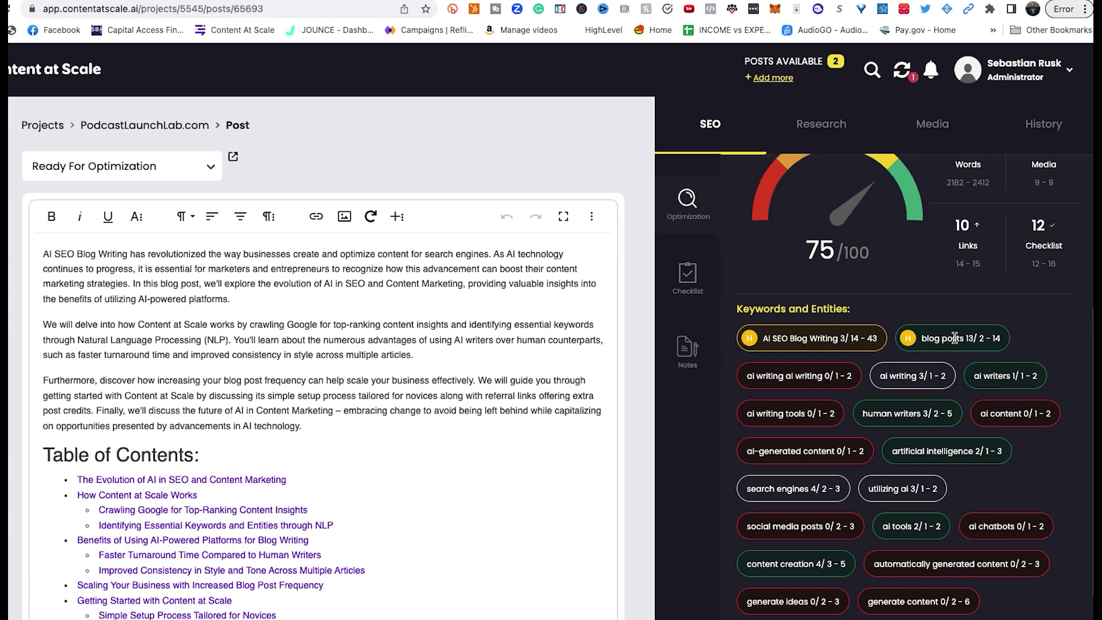
{"action": "scroll", "coordinate": [778, 376], "scroll_direction": "up", "scroll_amount": 3}
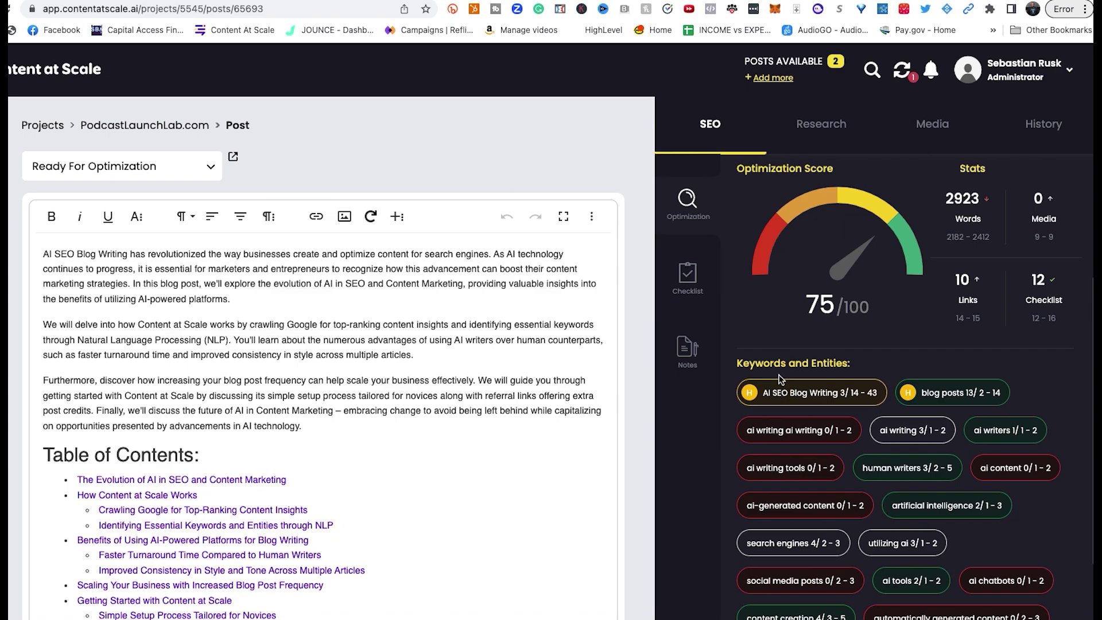
{"action": "scroll", "coordinate": [772, 430], "scroll_direction": "down", "scroll_amount": 4}
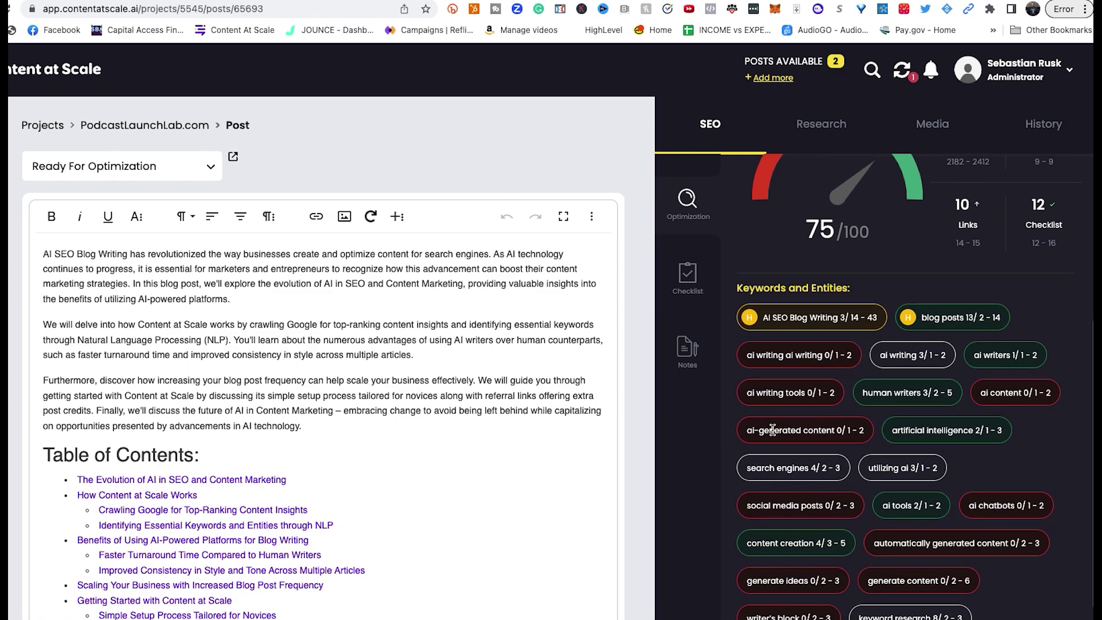
{"action": "scroll", "coordinate": [772, 430], "scroll_direction": "down", "scroll_amount": 5}
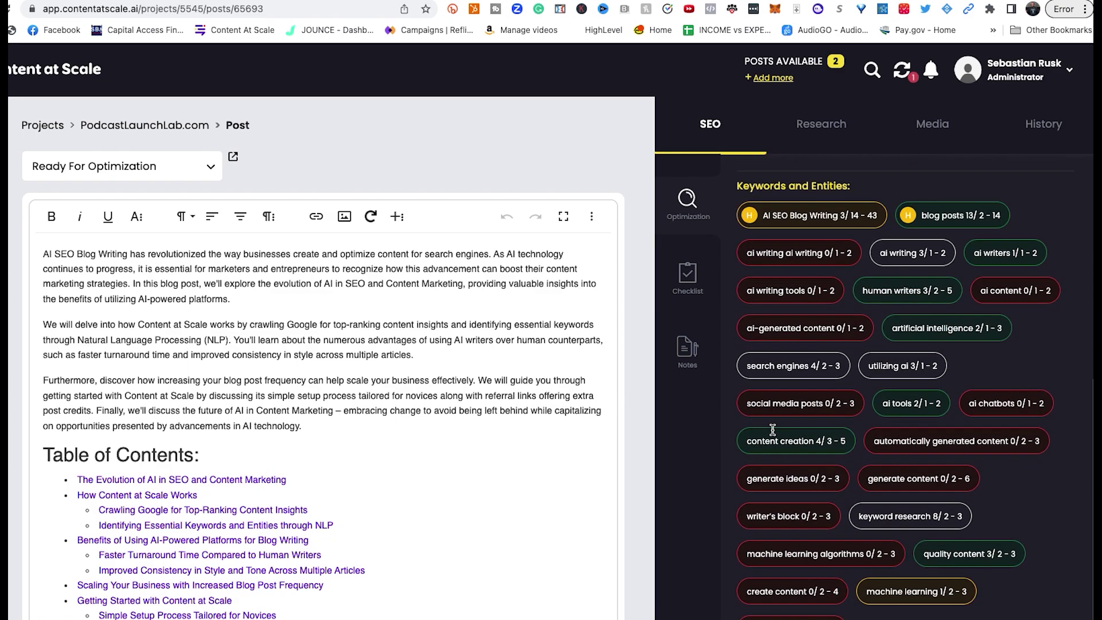
Step: Show the SEO checklist and highlight the failing list-item, paragraph-length and primary keyword checks
{"action": "left_click", "coordinate": [680, 281]}
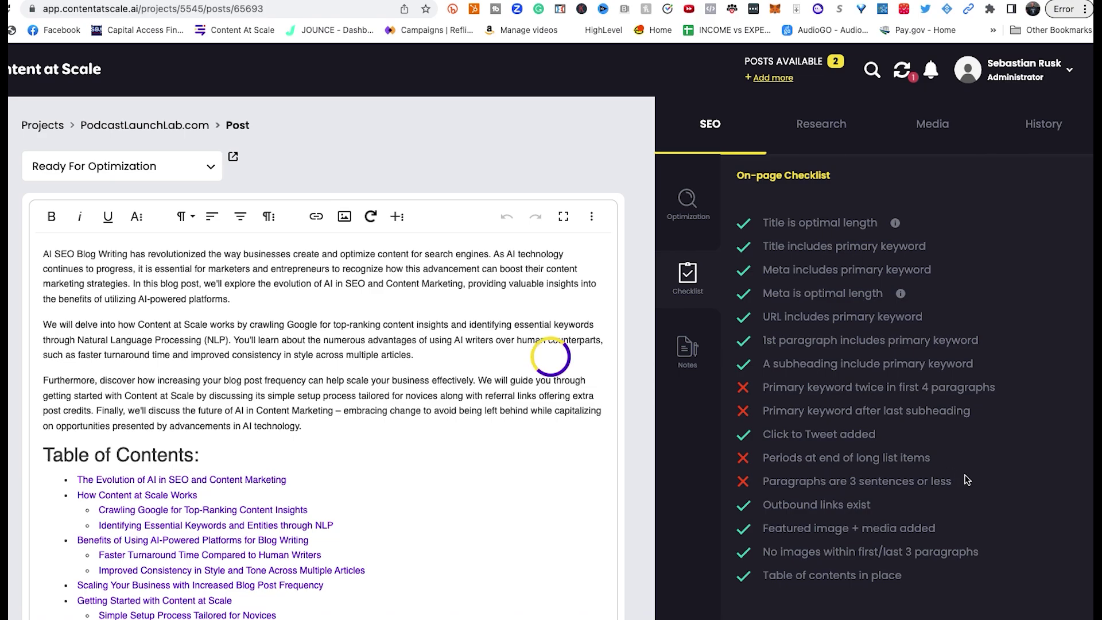
{"action": "left_click_drag", "start_coordinate": [966, 483], "coordinate": [770, 455]}
{"action": "left_click", "coordinate": [820, 459]}
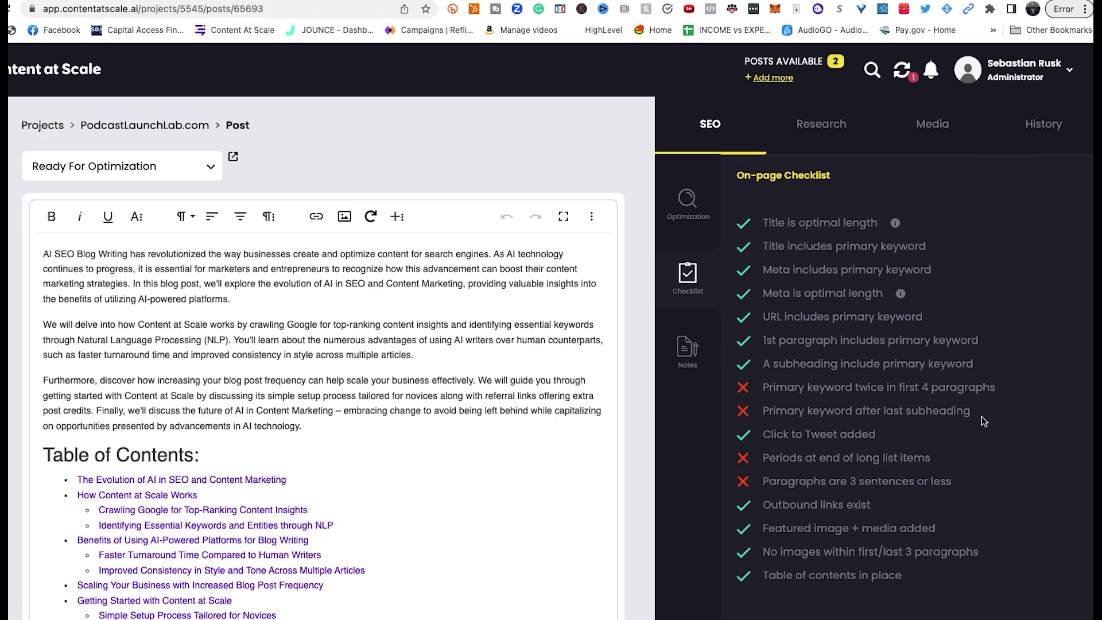
{"action": "left_click_drag", "start_coordinate": [761, 389], "coordinate": [856, 390]}
{"action": "left_click", "coordinate": [959, 405]}
Step: Browse the Notes, Research, Media and History panels, then return to the SEO overview
{"action": "left_click", "coordinate": [686, 353]}
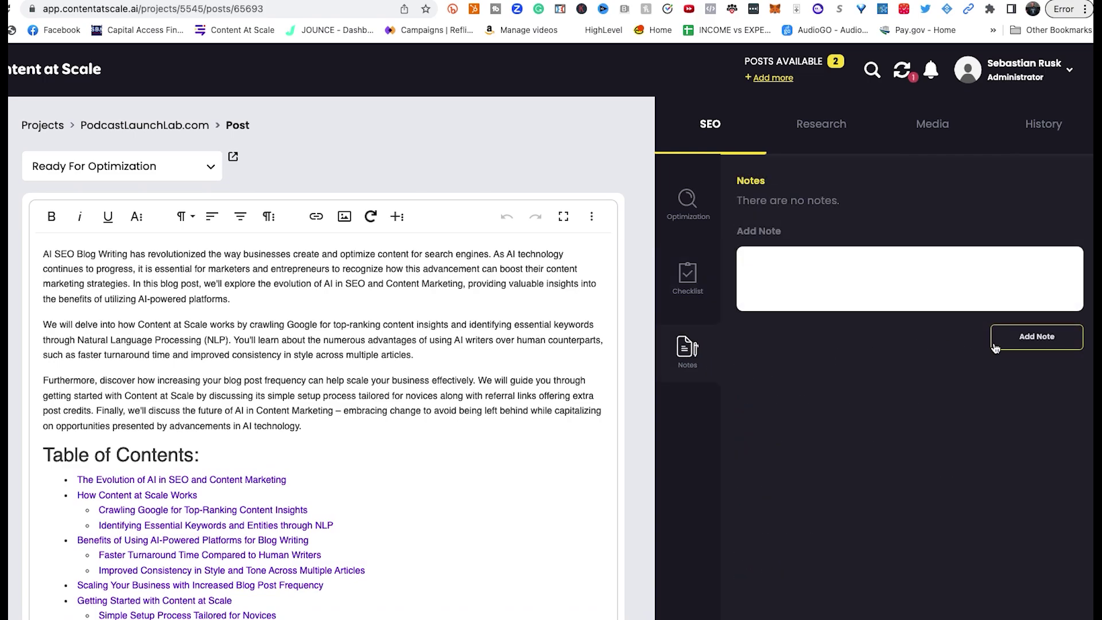
{"action": "left_click", "coordinate": [688, 203]}
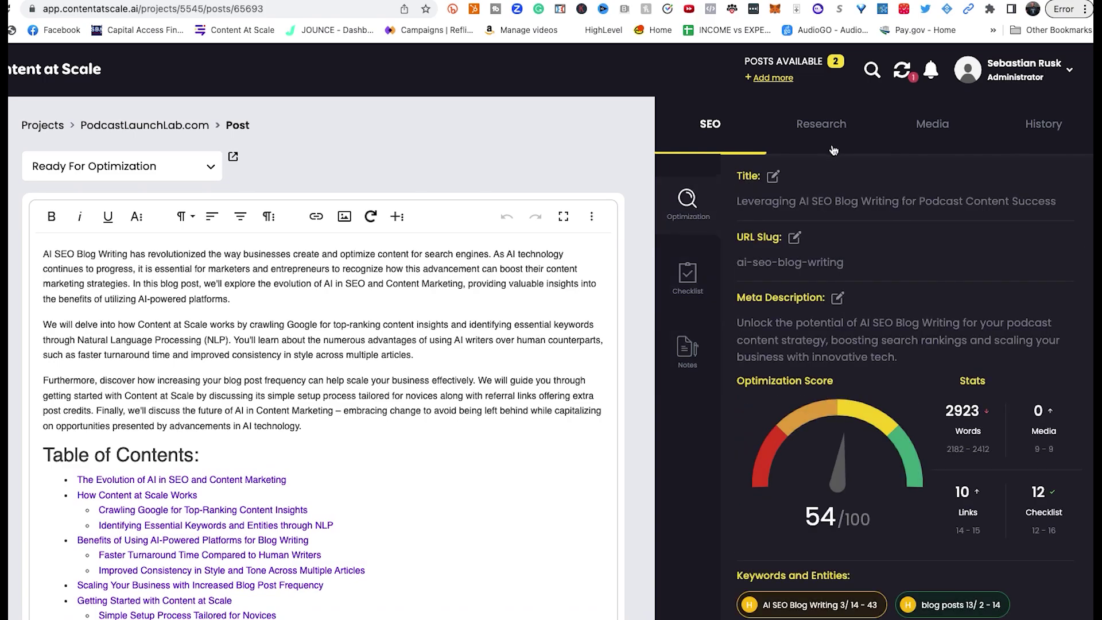
{"action": "left_click", "coordinate": [829, 128]}
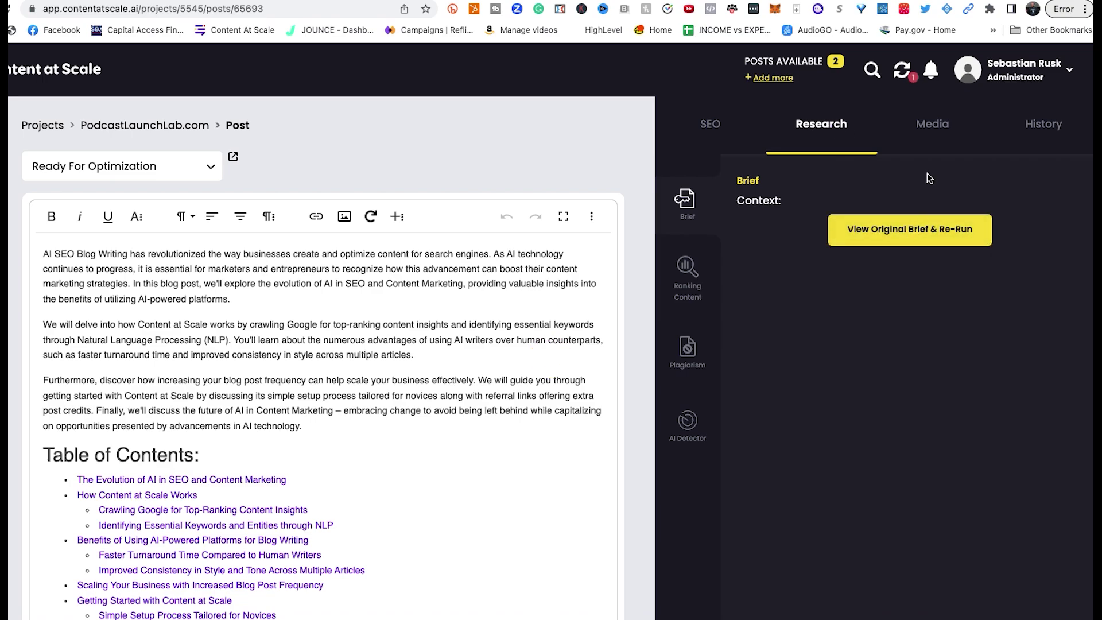
{"action": "left_click", "coordinate": [924, 142]}
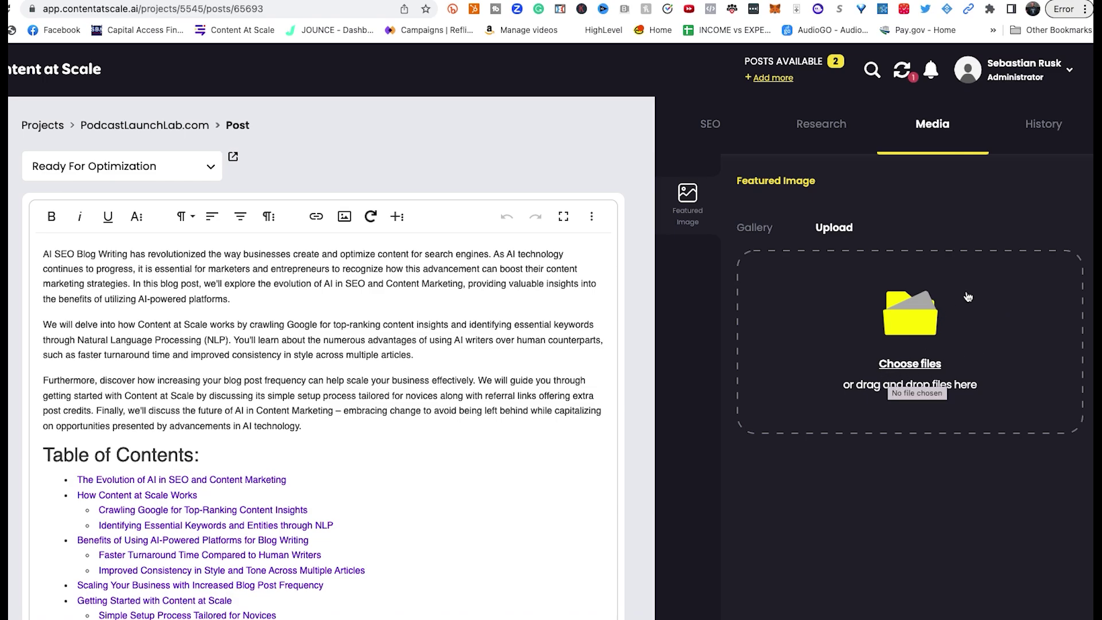
{"action": "left_click", "coordinate": [1056, 131]}
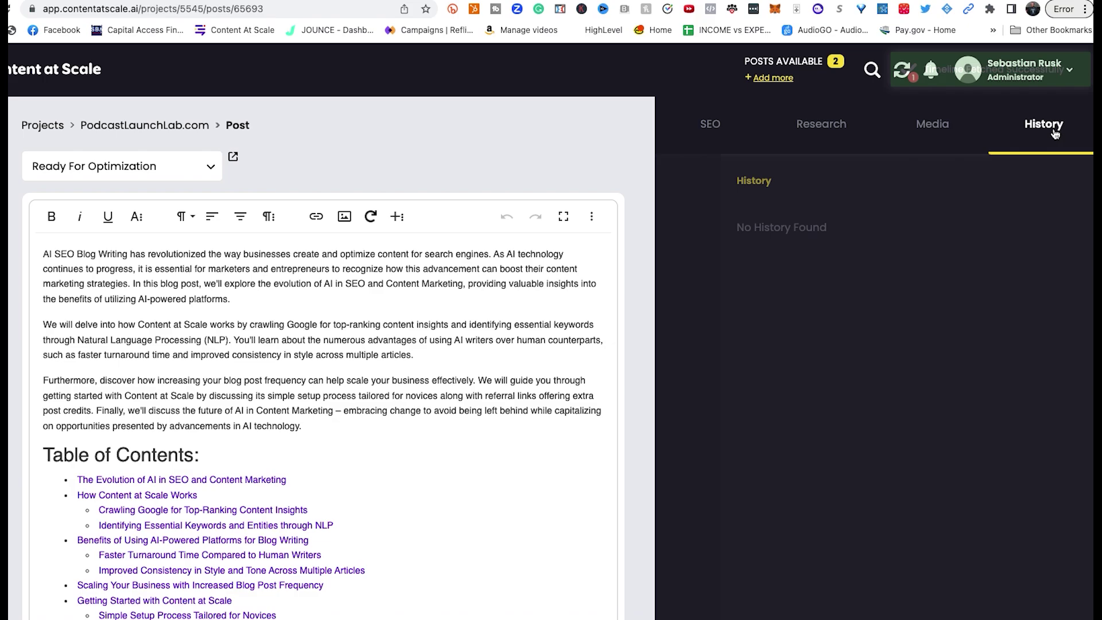
{"action": "left_click", "coordinate": [807, 131]}
{"action": "left_click", "coordinate": [713, 129]}
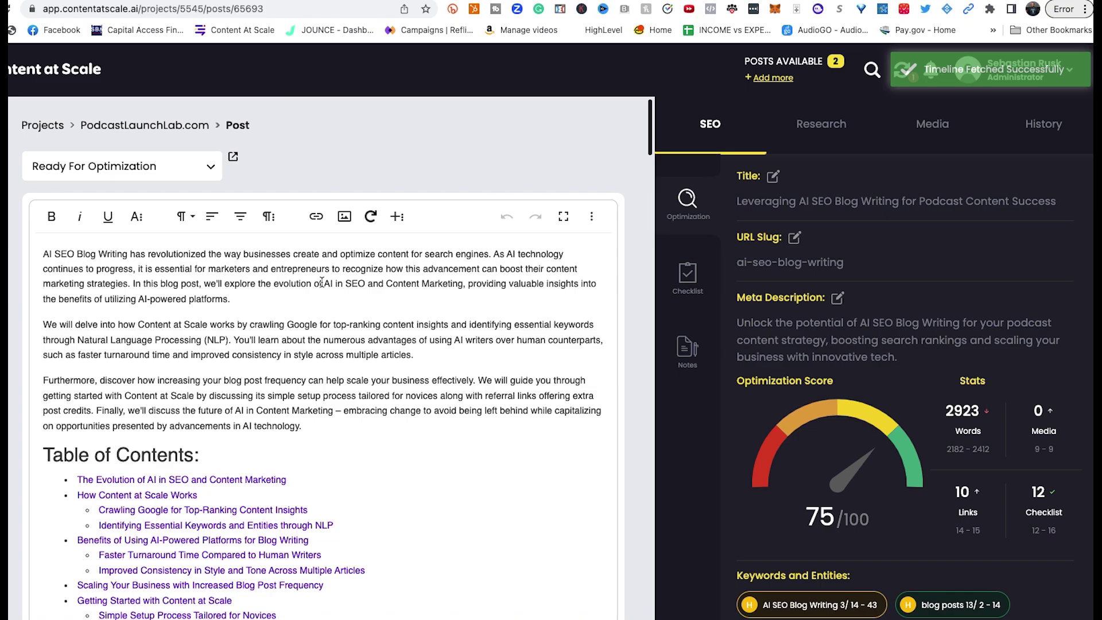
Step: Scroll through the SEO panel stats and select all 2,923 words of the post with Cmd+A
{"action": "scroll", "coordinate": [847, 442], "scroll_direction": "down", "scroll_amount": 5}
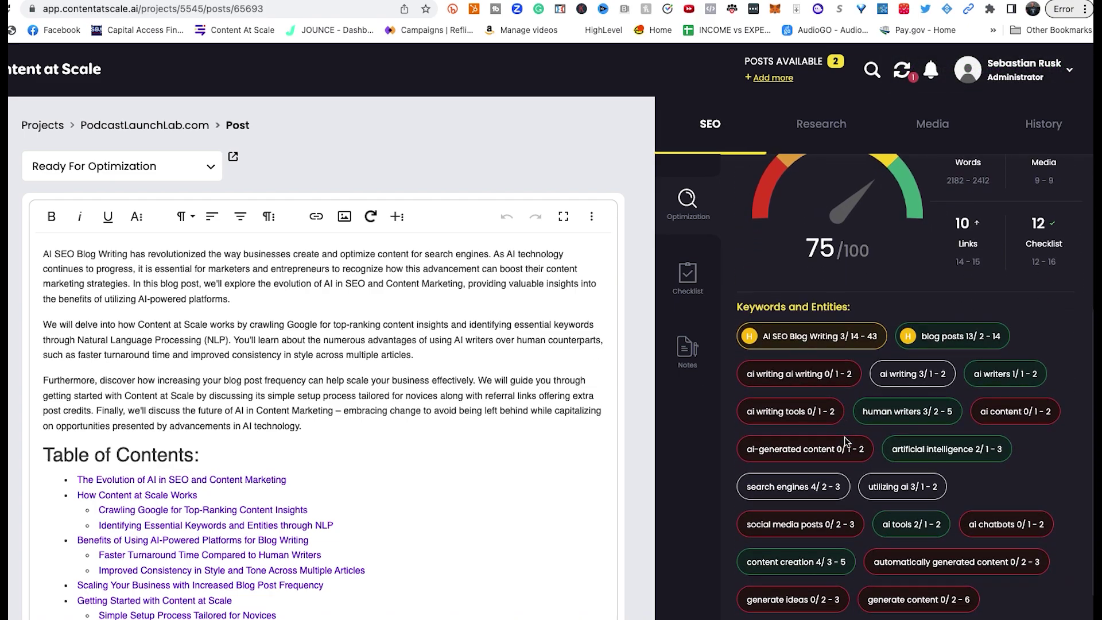
{"action": "scroll", "coordinate": [844, 442], "scroll_direction": "down", "scroll_amount": 4}
{"action": "scroll", "coordinate": [846, 439], "scroll_direction": "up", "scroll_amount": 7}
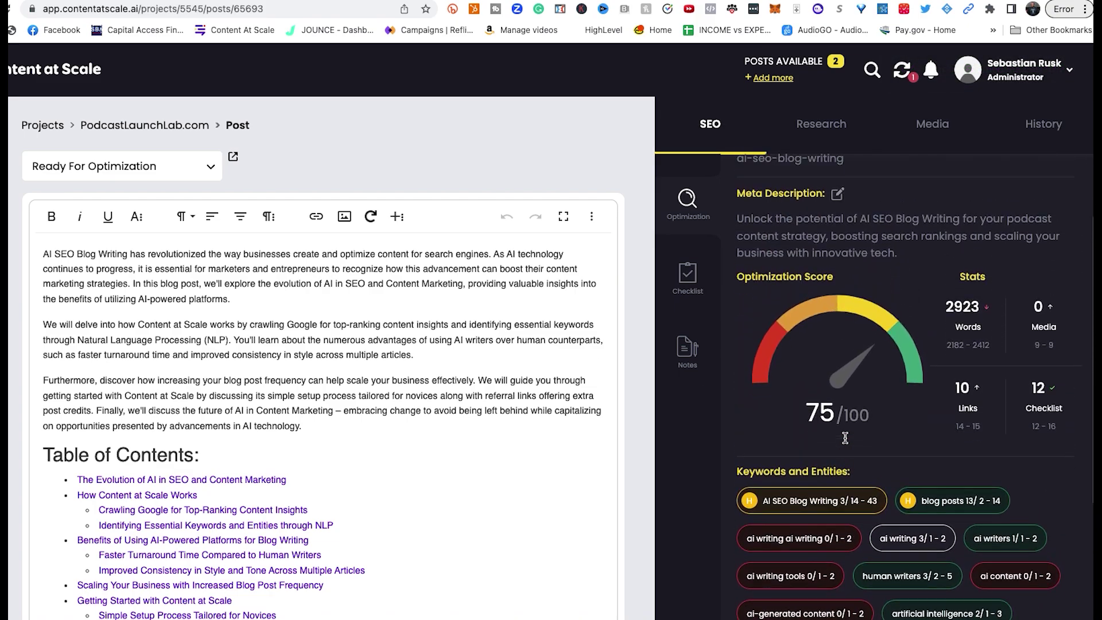
{"action": "scroll", "coordinate": [845, 440], "scroll_direction": "up", "scroll_amount": 1}
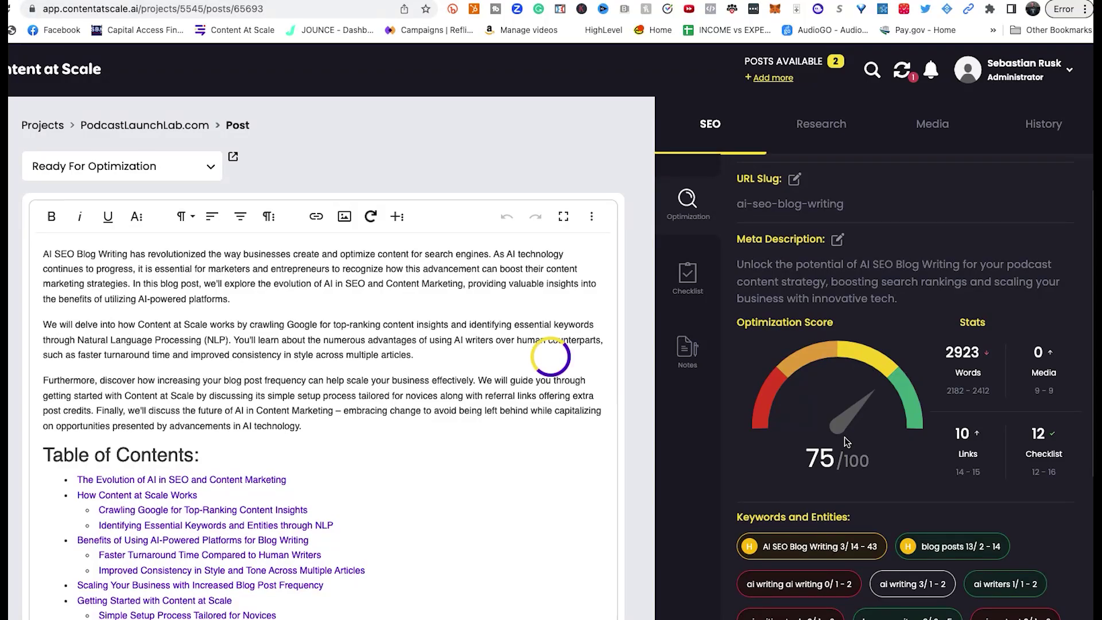
{"action": "scroll", "coordinate": [863, 287], "scroll_direction": "down", "scroll_amount": 2}
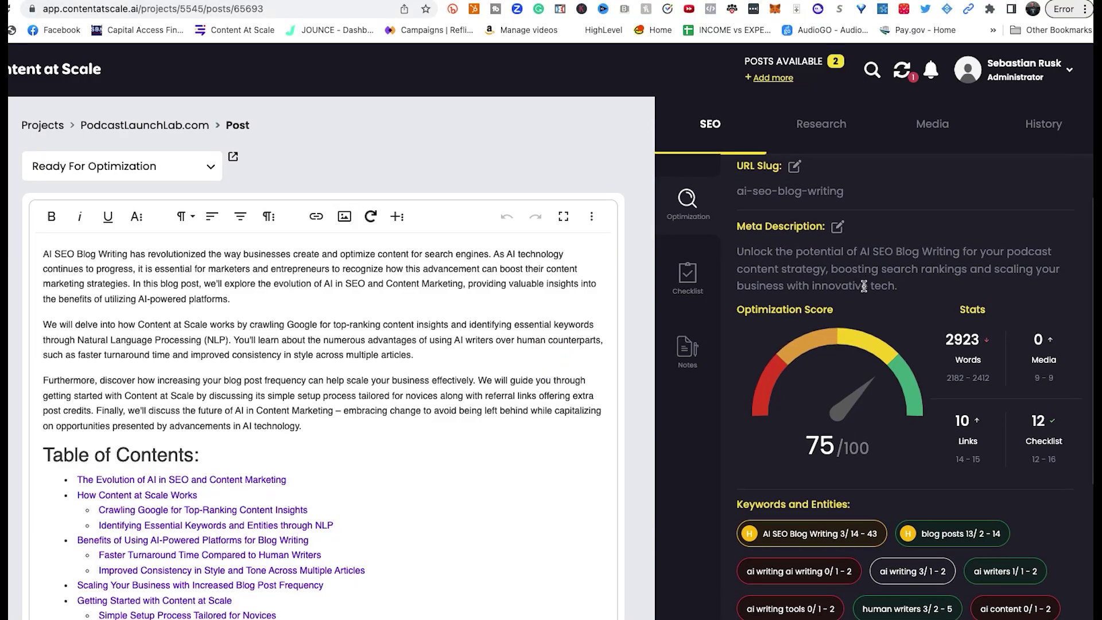
{"action": "scroll", "coordinate": [863, 285], "scroll_direction": "down", "scroll_amount": 3}
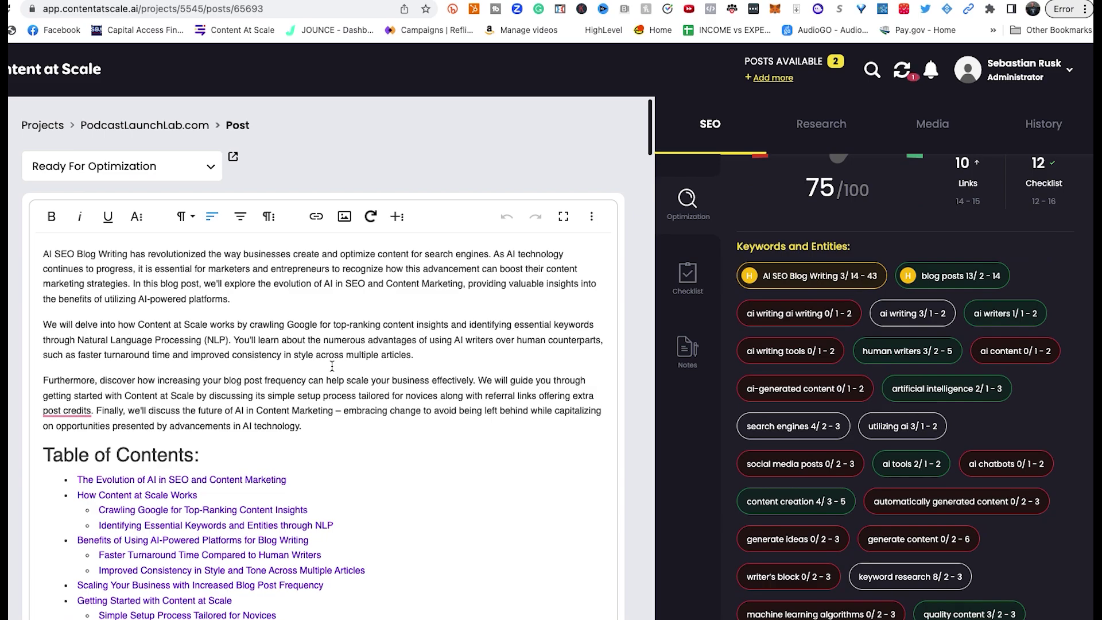
{"action": "key", "text": "super+a"}
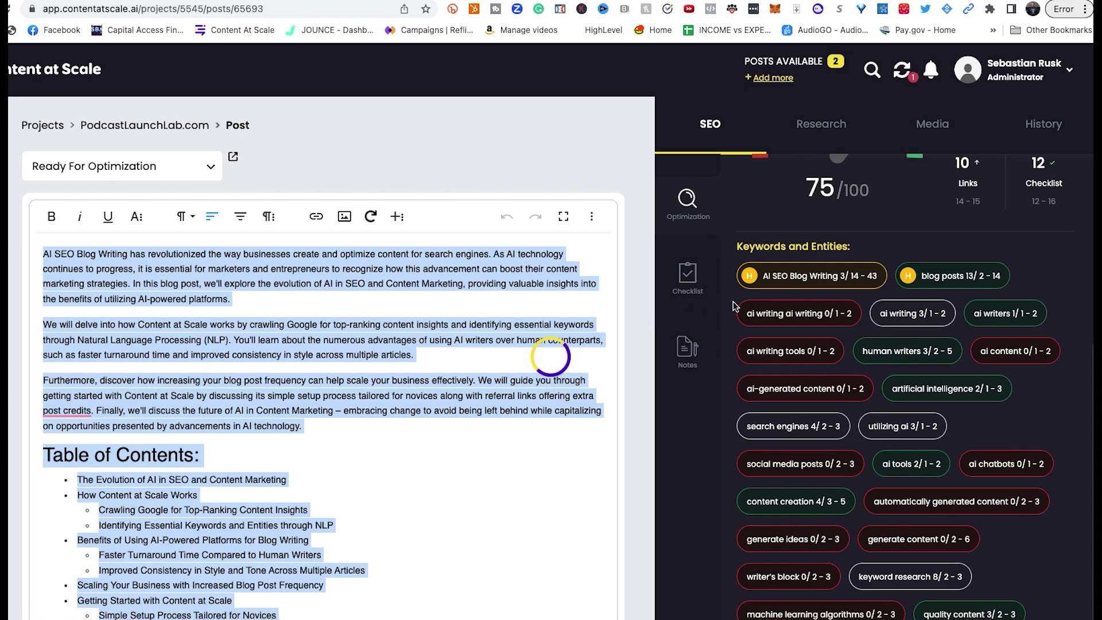
{"action": "scroll", "coordinate": [789, 213], "scroll_direction": "up", "scroll_amount": 5}
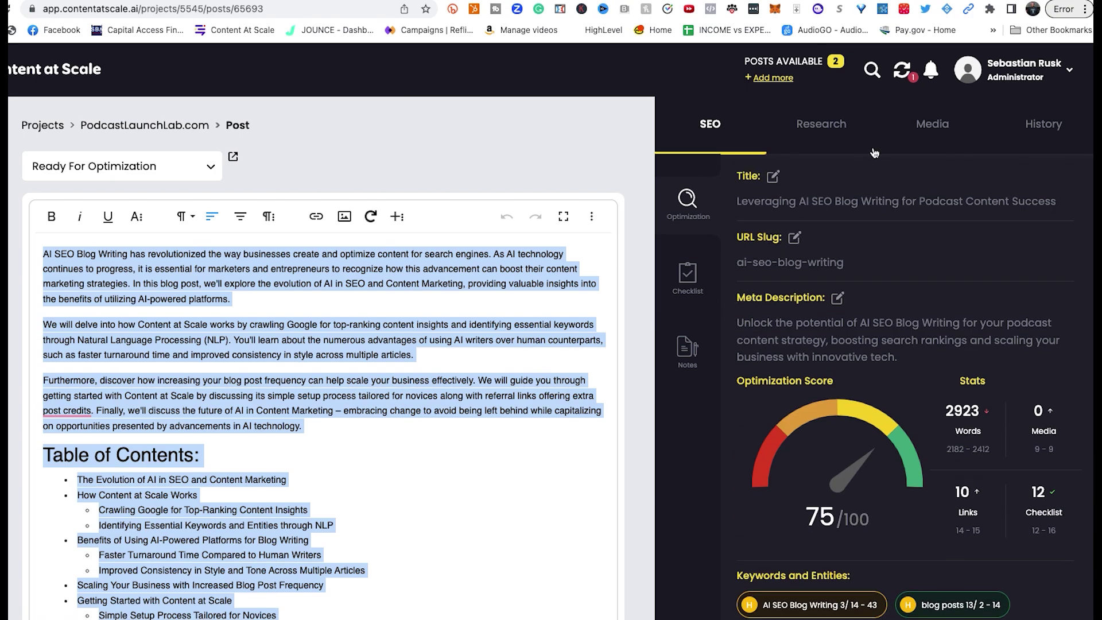